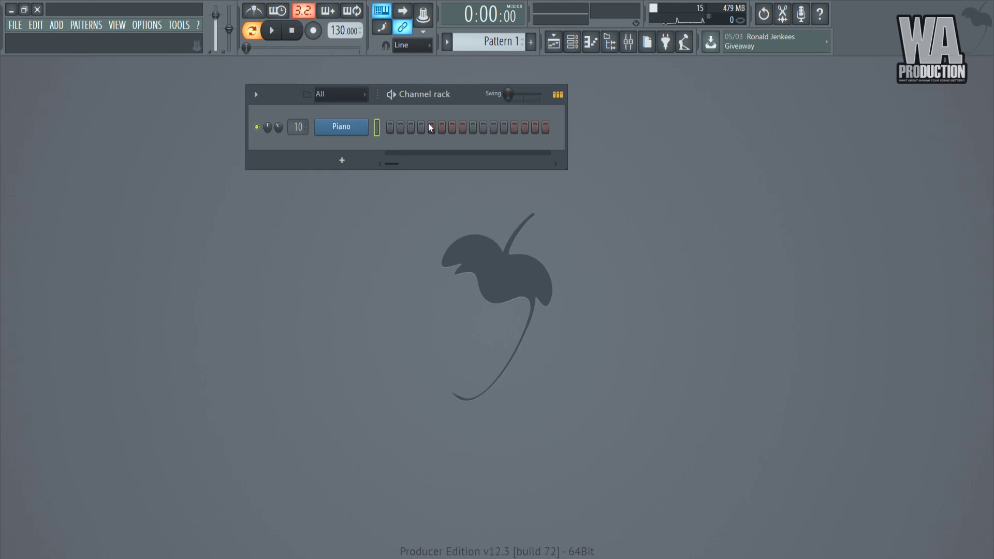
- Open the Piano channel's piano roll and stamp a Major scale starting on C4 in bar 1
right_click(361, 131)
left_click(393, 128)
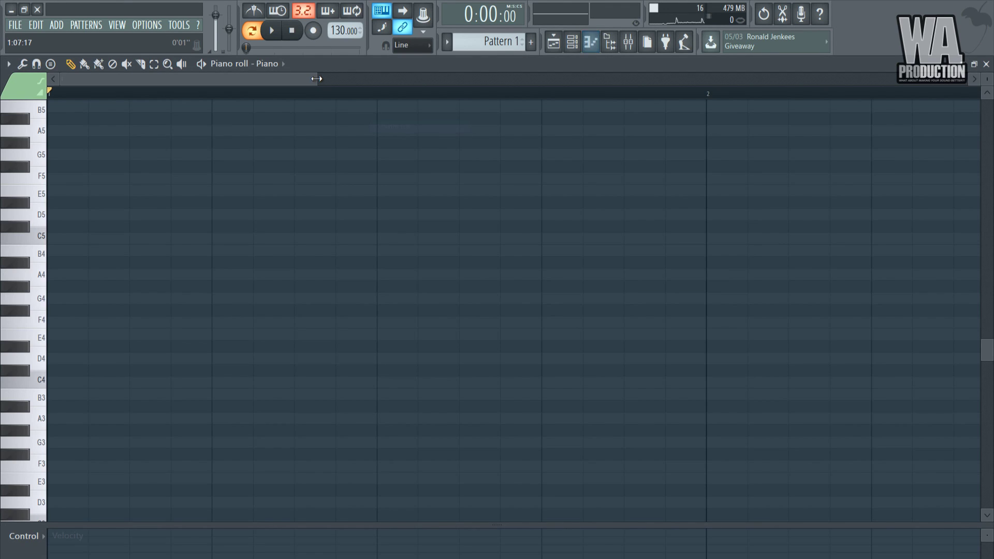
left_click_drag(448, 76, 828, 74)
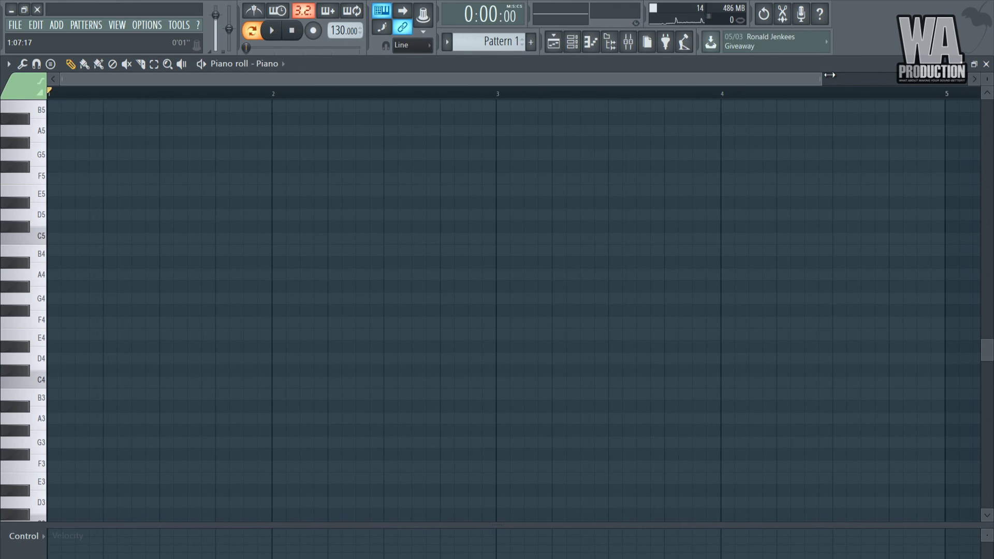
left_click(7, 65)
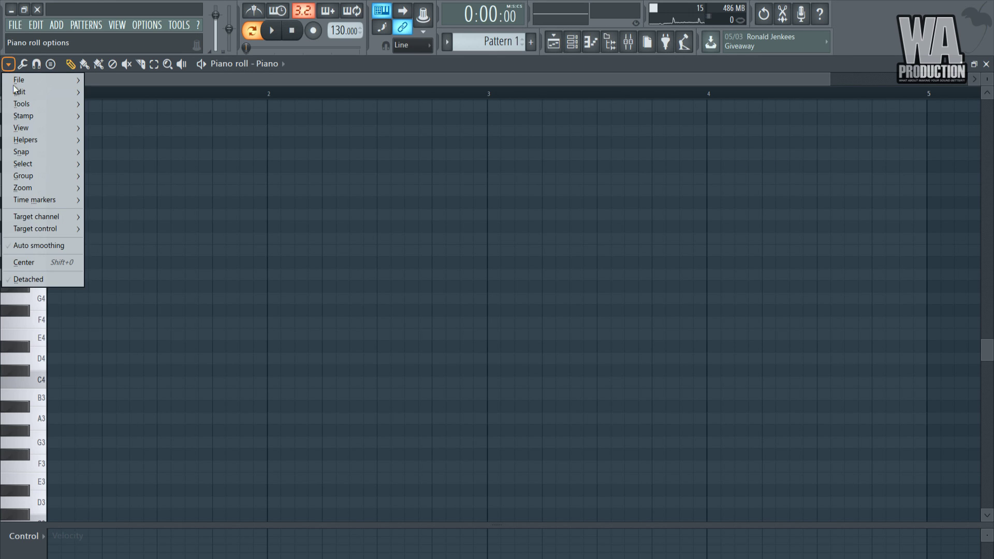
mouse_move(31, 115)
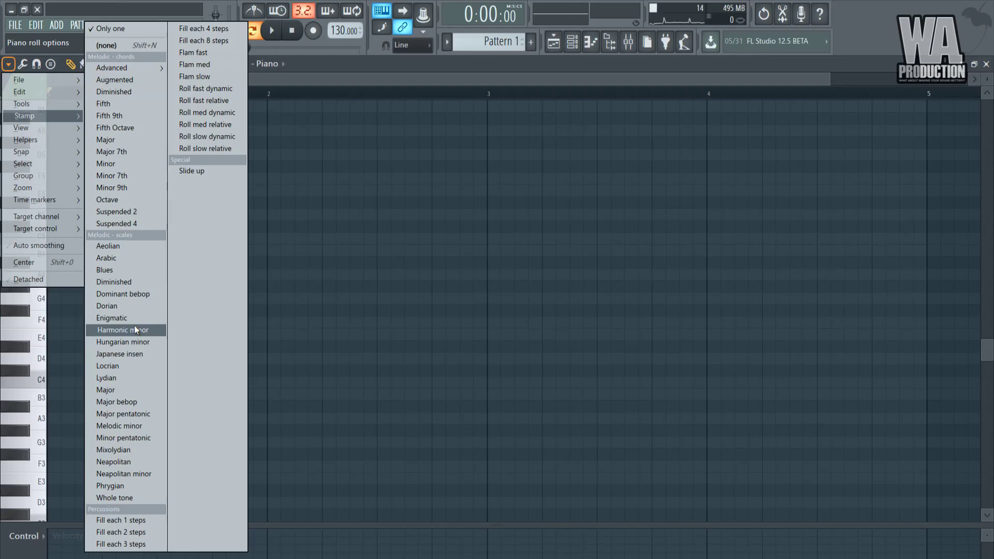
left_click(119, 390)
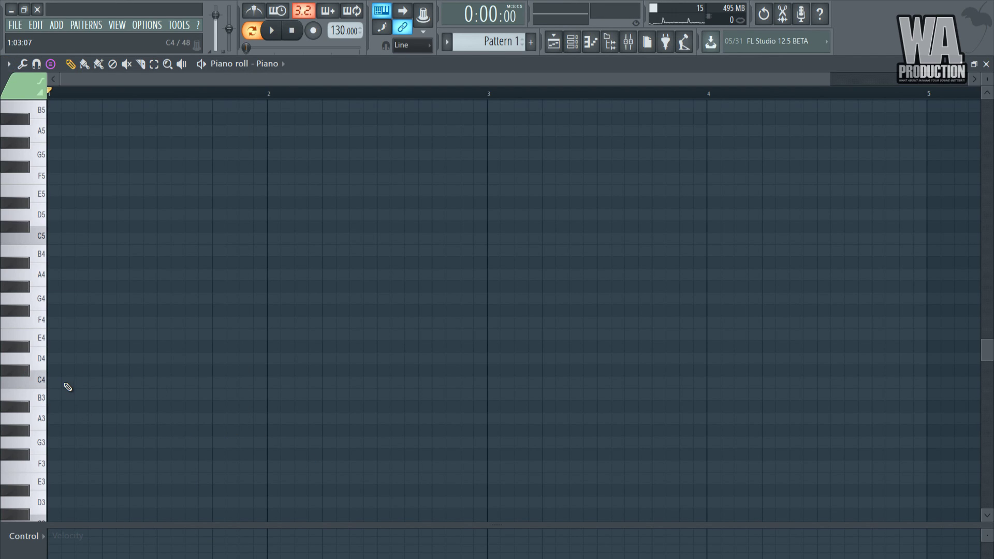
left_click(61, 383)
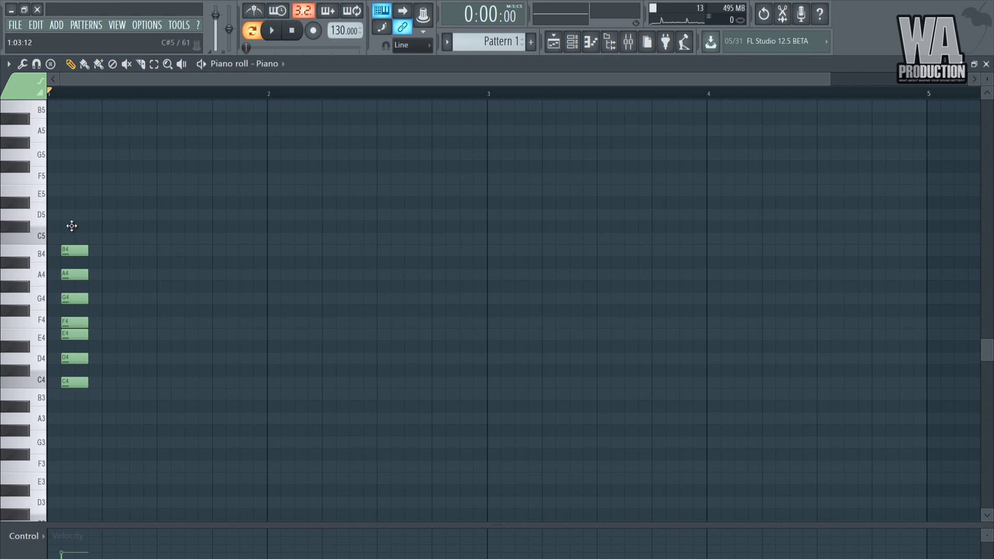
- Move the whole stamped C4 scale so it starts exactly at the beginning of bar 1
left_click_drag(161, 431, 51, 202)
left_click(161, 291, "ctrl")
left_click_drag(123, 429, 49, 190)
left_click_drag(72, 382, 52, 381)
left_click(170, 348, "ctrl")
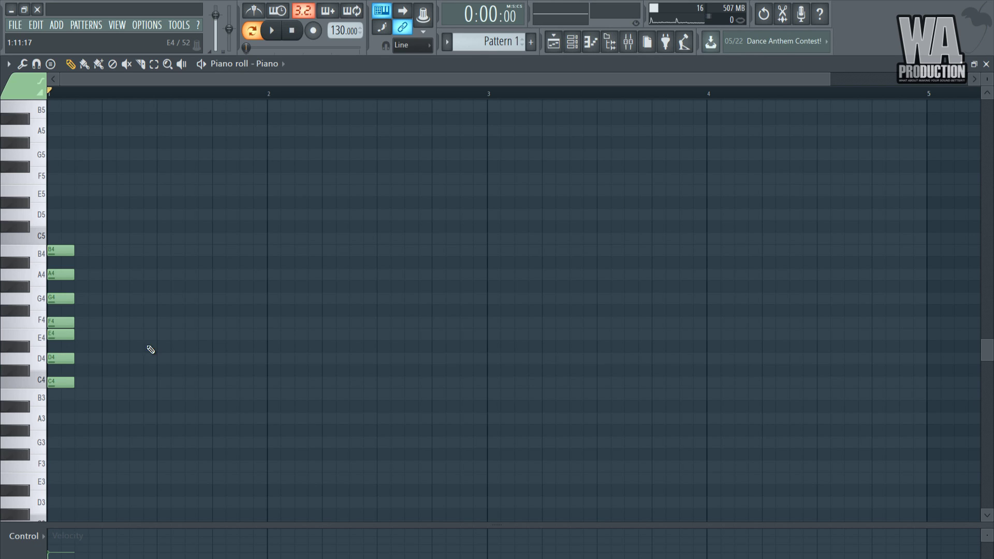
- Duplicate the C4 scale notes one octave lower at C3 and one octave higher at C5 in bar 1
left_click_drag(155, 420, 47, 243)
left_click_drag(190, 336, 58, 239)
left_click_drag(137, 258, 53, 425)
left_click(159, 307, "ctrl")
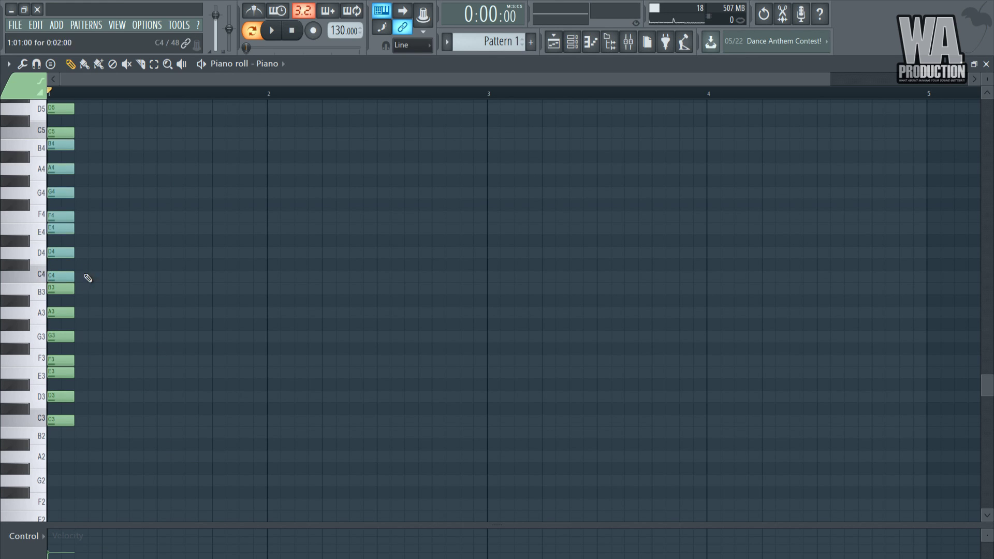
- Try a copy of the scale transposed to E4 in bar 2, stack it in higher octaves, and delete these copies
scroll(89, 279, "up", 3)
left_click_drag(103, 316, 48, 176)
left_click_drag(58, 288, 278, 240)
left_click(293, 268)
left_click_drag(364, 293, 257, 116)
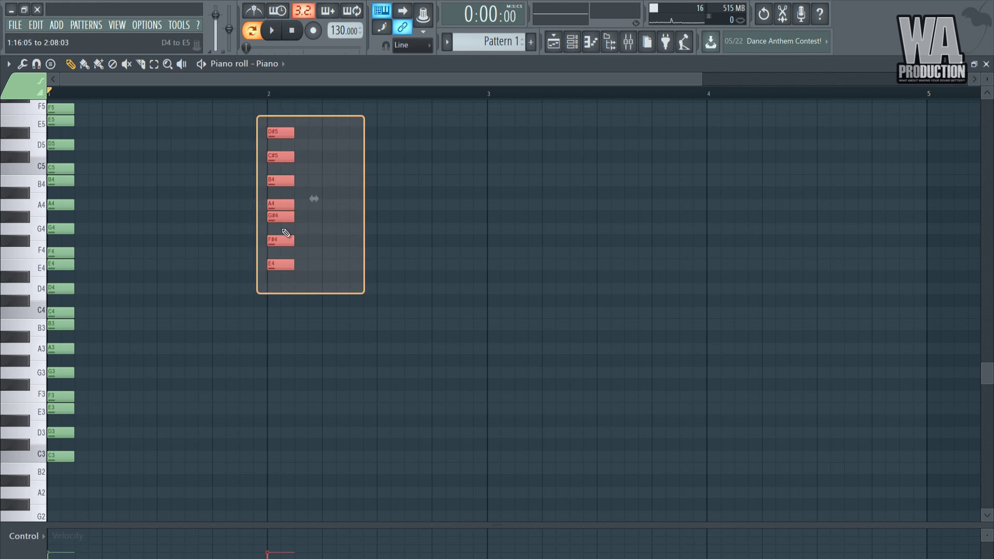
mouse_move(280, 264)
left_mouse_down()
mouse_move(466, 98)
mouse_move(281, 173)
left_mouse_up()
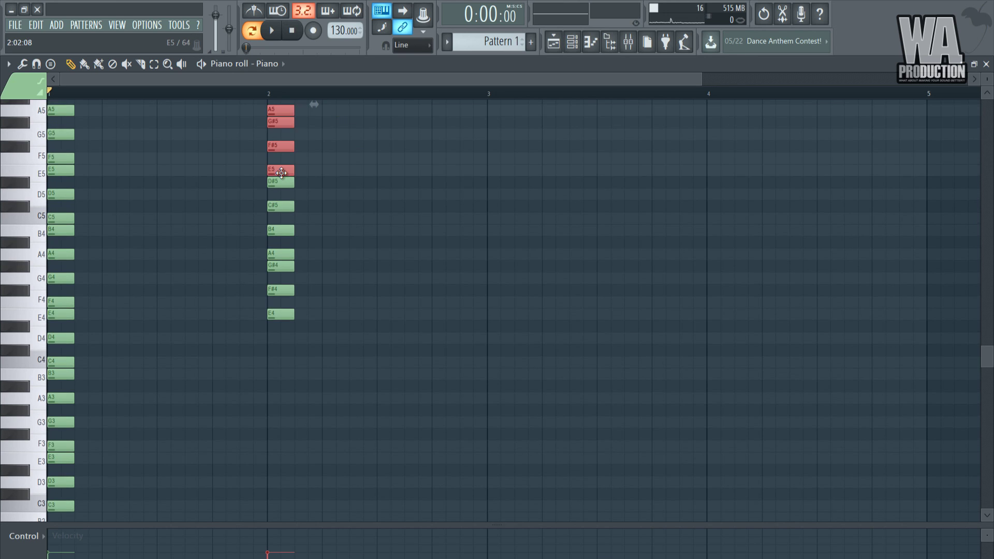
left_click_drag(386, 321, 247, 98)
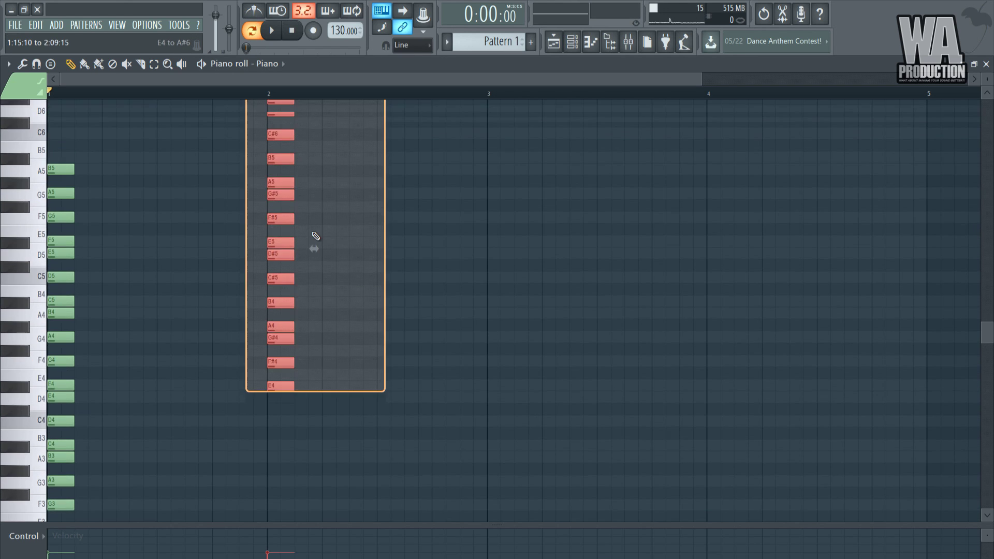
key("Delete")
- Duplicate the lowest scale octave down to C2, and repeat the full stack of scale notes at bars 2, 3 and 4
scroll(317, 236, "down", 8)
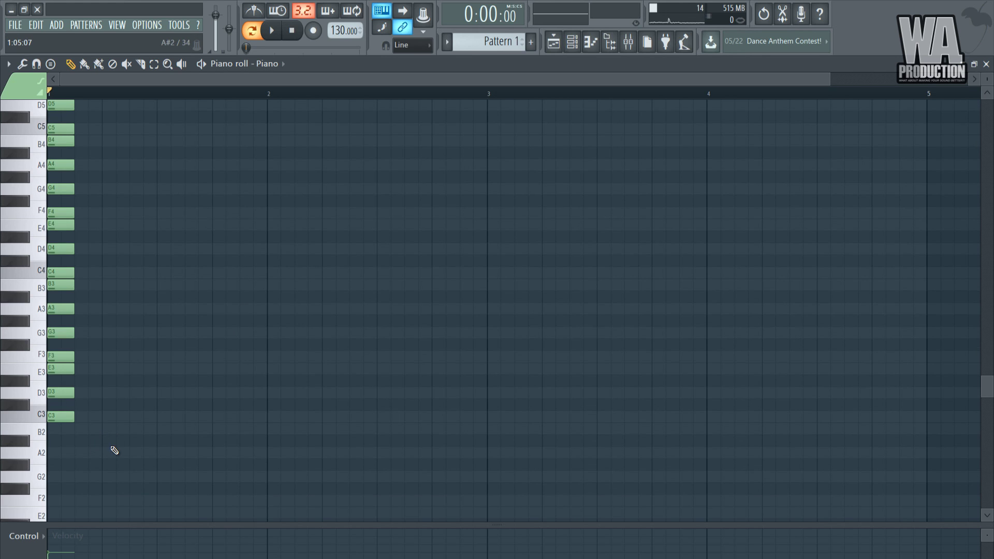
left_click_drag(73, 370, 55, 288)
mouse_move(56, 286)
left_mouse_down()
mouse_move(157, 419)
mouse_move(137, 532)
mouse_move(73, 339)
left_mouse_up()
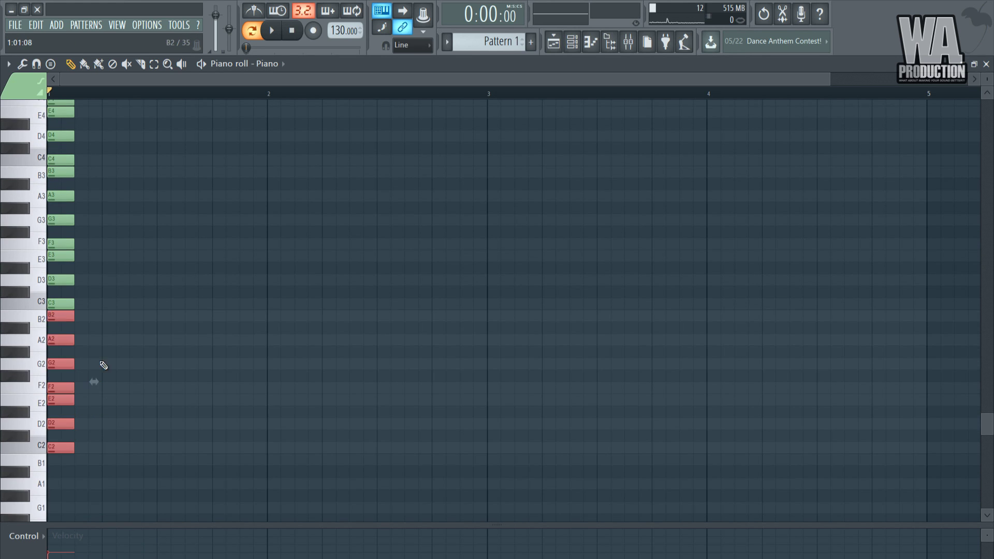
mouse_move(151, 500)
left_mouse_down()
mouse_move(39, 90)
mouse_move(81, 264)
mouse_move(735, 257)
mouse_move(723, 262)
left_mouse_up()
left_click(614, 191)
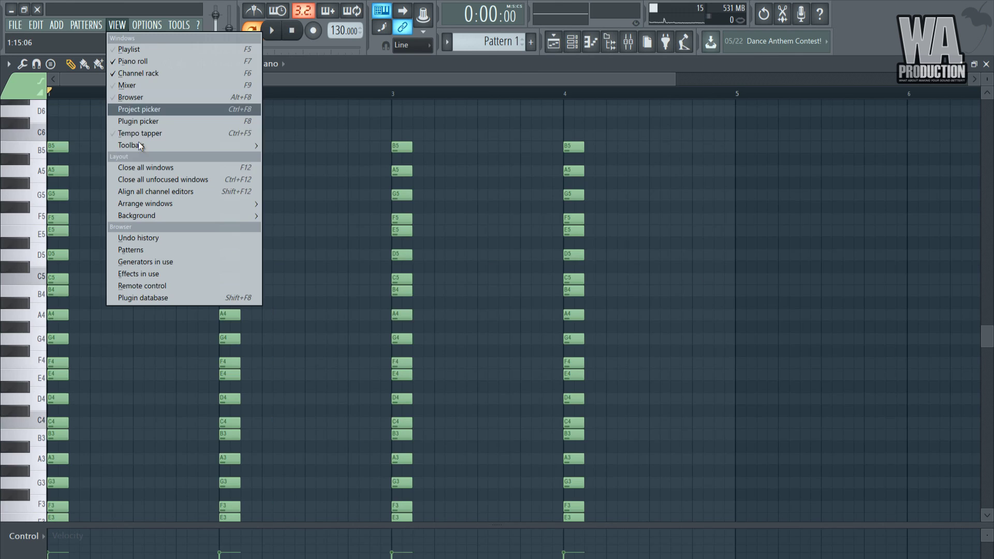
- Close all windows, clone the Piano channel, and dismiss the clone's plugin window
left_click(146, 167)
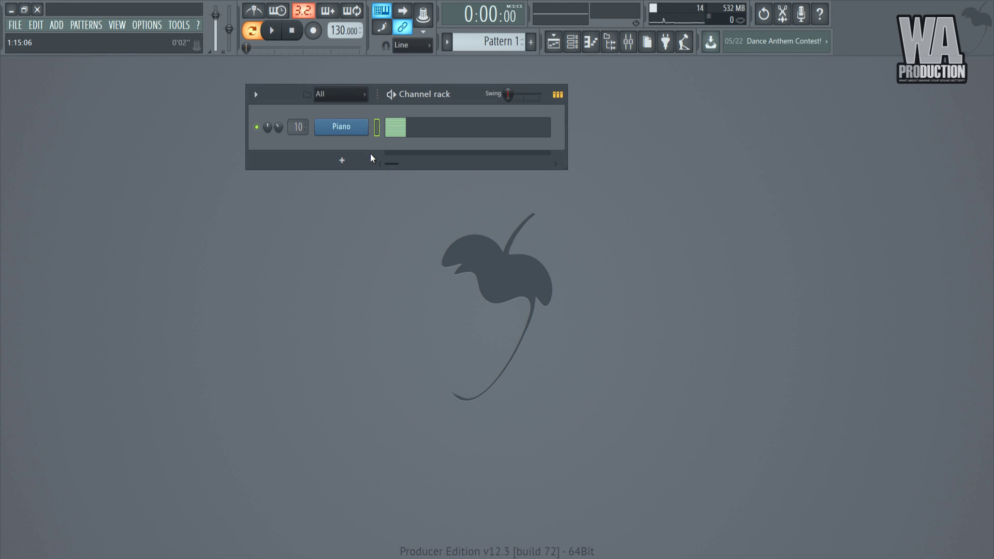
right_click(345, 133)
left_click(386, 226)
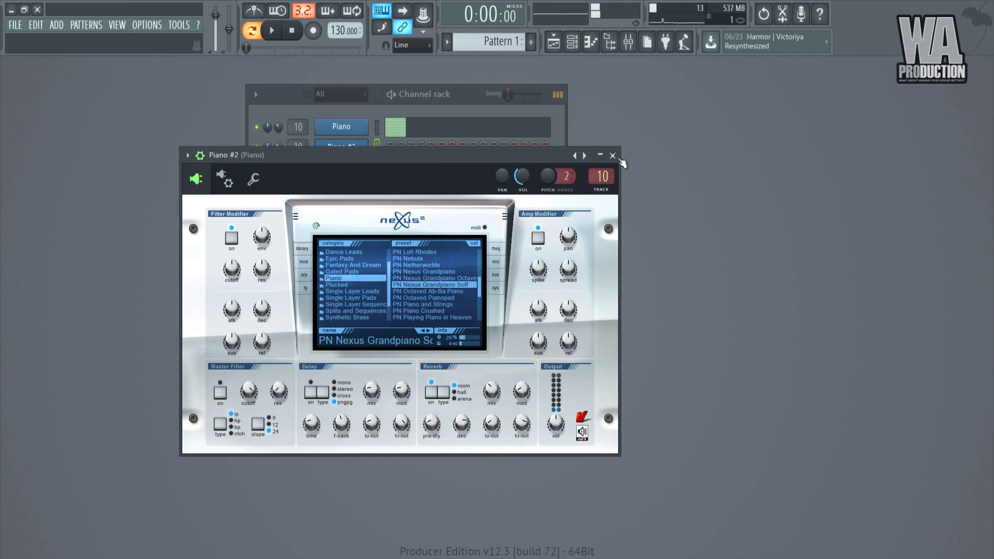
left_click(612, 155)
- Open the Piano #2 channel's piano roll with several bars in view
right_click(346, 147)
left_click(389, 147)
left_click_drag(336, 79, 621, 89)
scroll(422, 266, "down", 3)
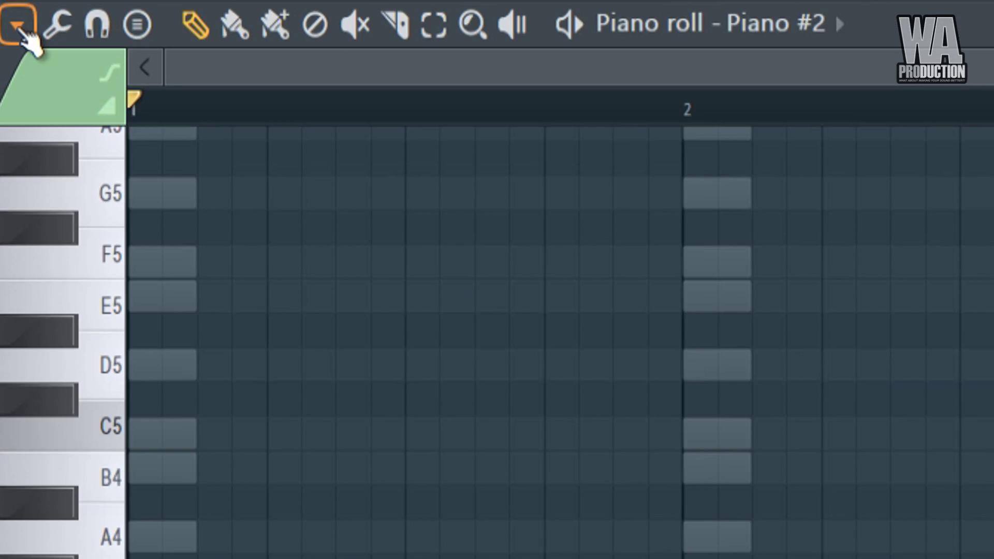
- Turn the piano roll's ghost channels off and on again to compare the scale guide notes
left_click(9, 63)
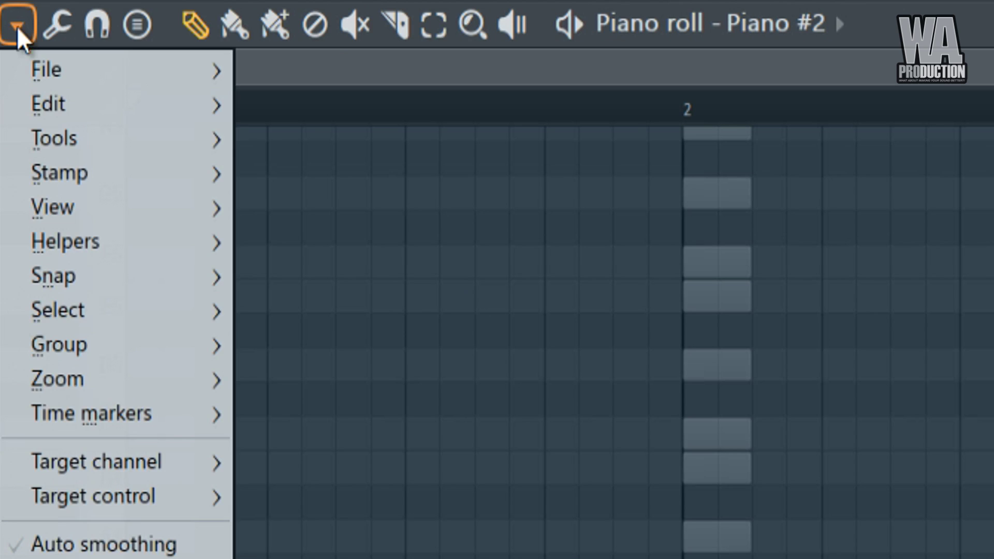
mouse_move(123, 248)
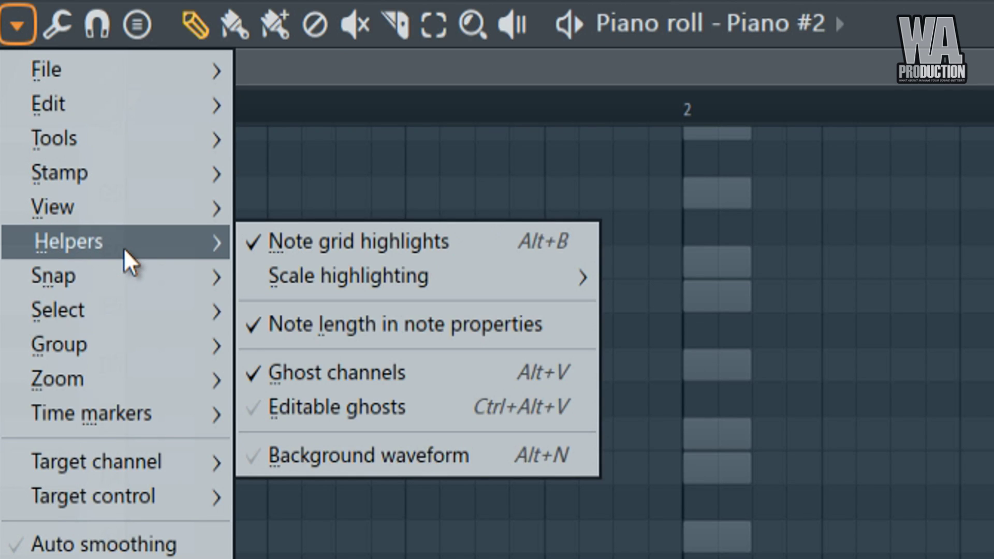
left_click(343, 384)
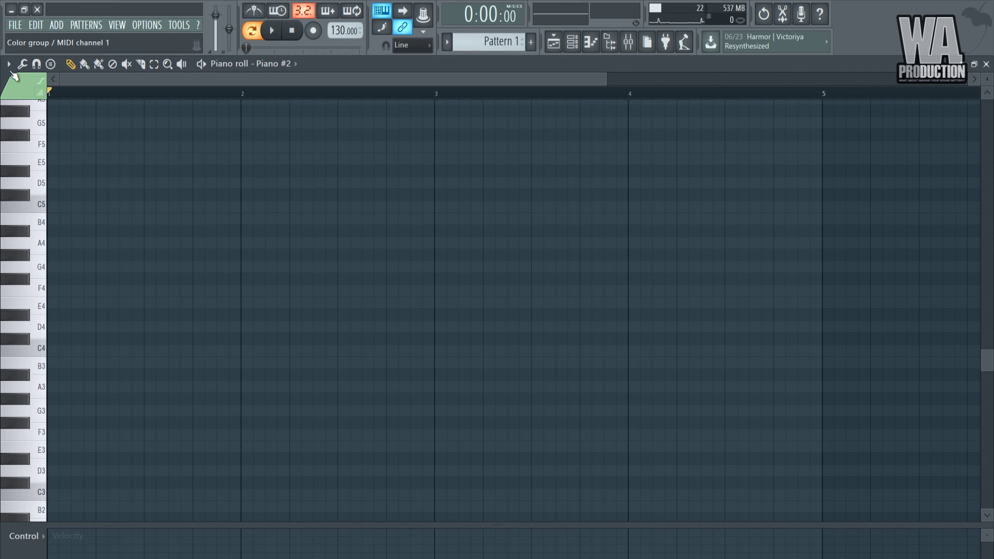
left_click(9, 65)
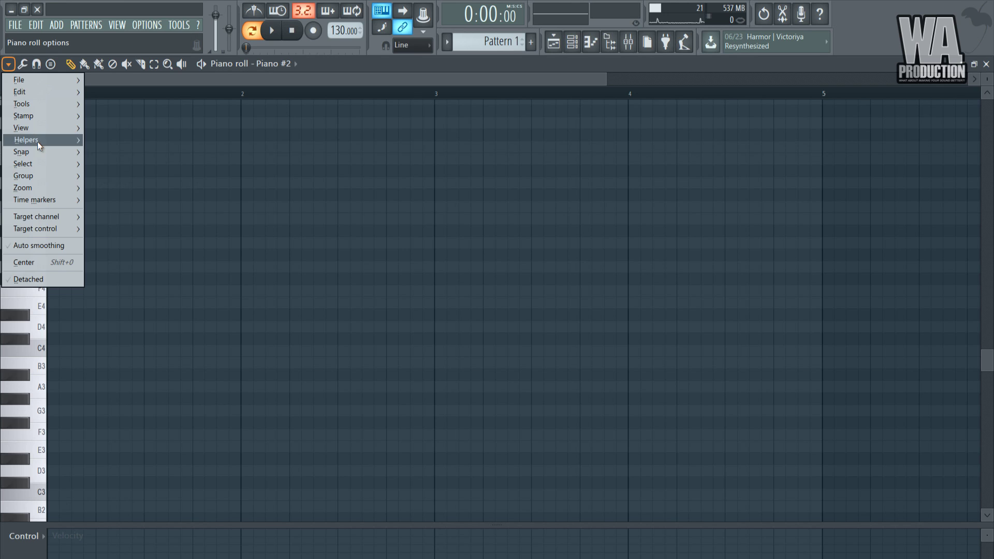
mouse_move(37, 141)
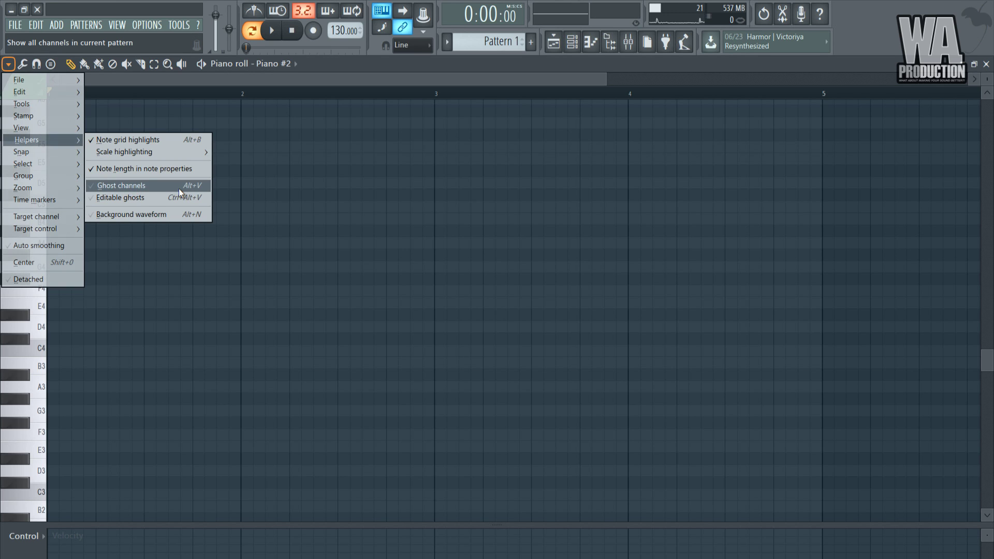
left_click(194, 189)
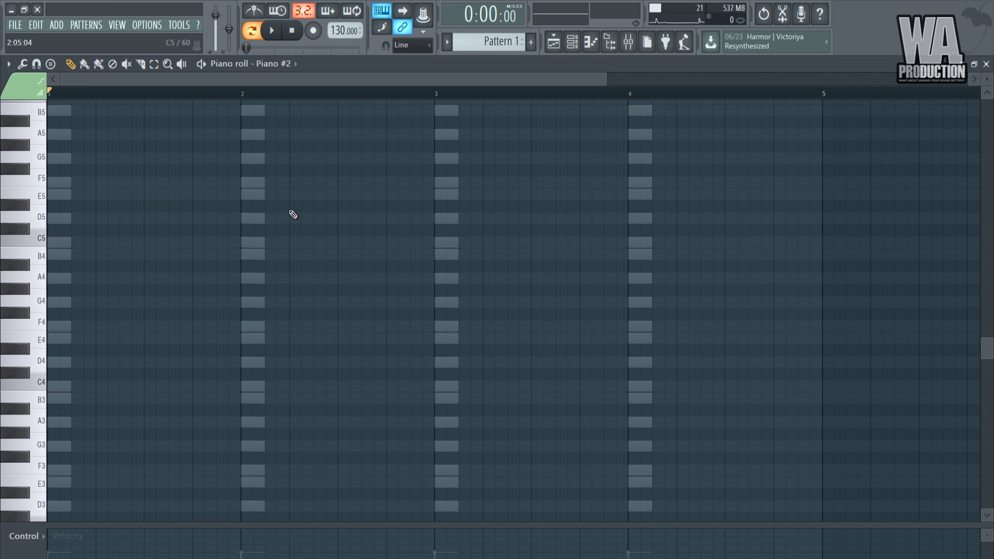
- Mute the original Piano channel in the channel rack and return to the Piano #2 piano roll
left_click(572, 41)
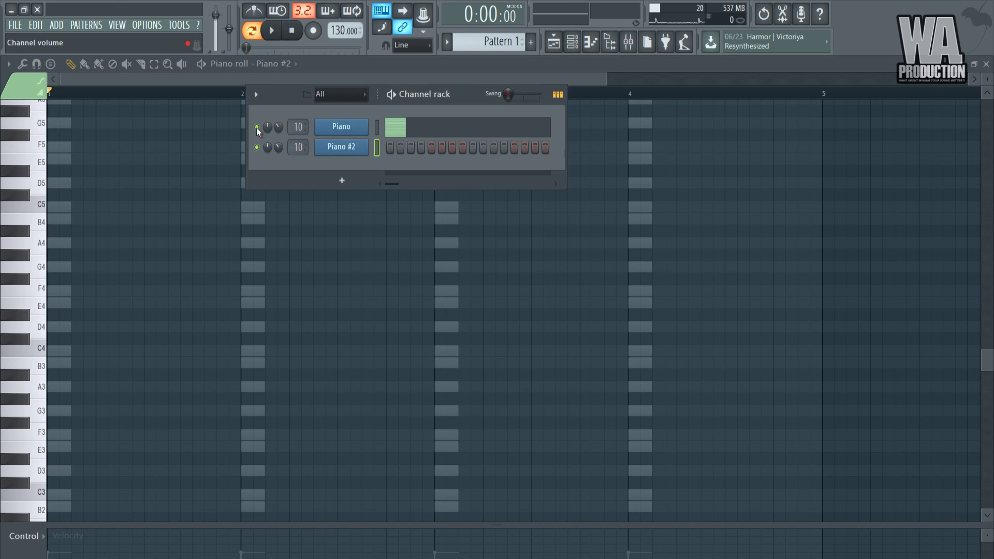
right_click(353, 150)
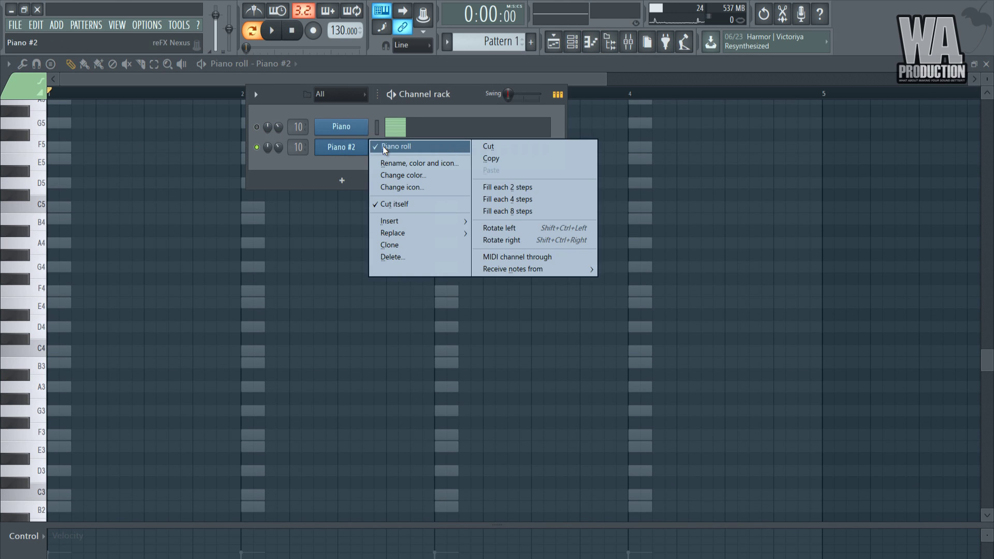
left_click(382, 146)
right_click(364, 147)
left_click(386, 147)
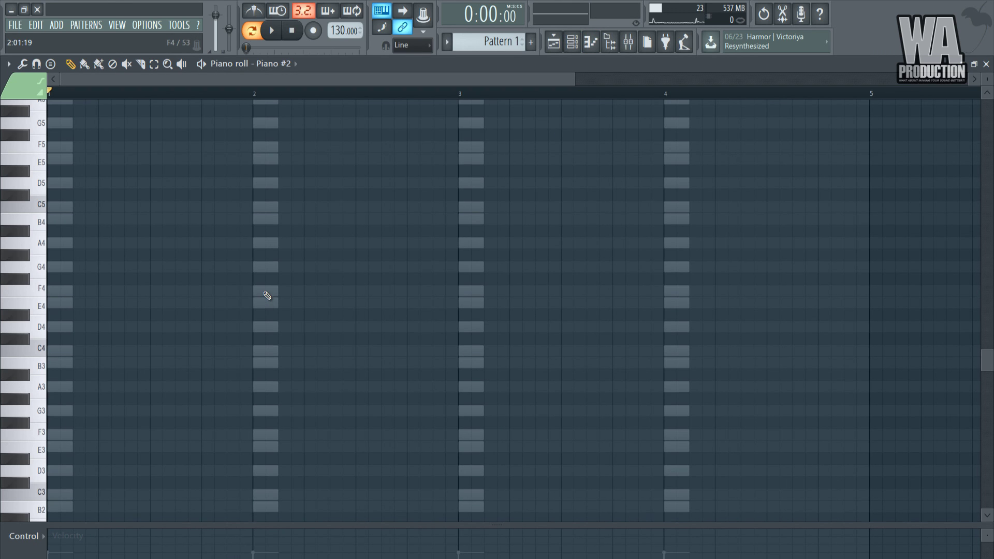
- Draw a one-bar chord of C4, G3 and E3 in bar 1 and play it back
scroll(153, 308, "down", 2)
left_click(57, 315)
left_click_drag(197, 311, 257, 311)
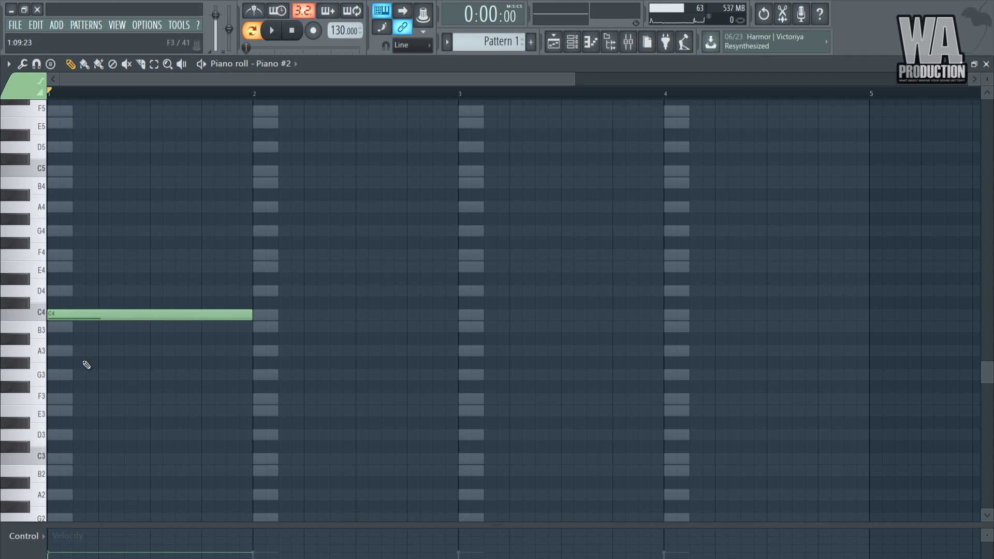
left_click(78, 375)
left_click(61, 410)
key("space")
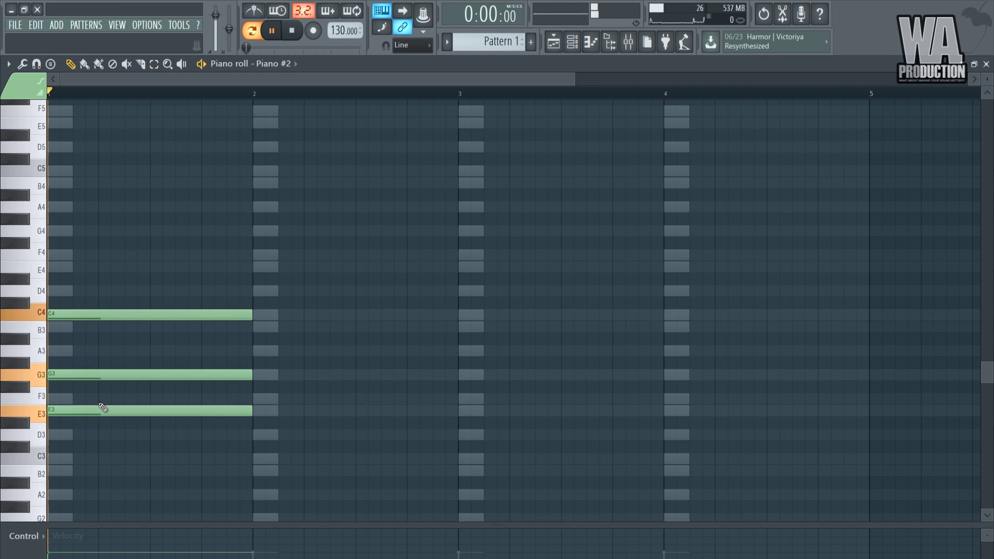
key("space")
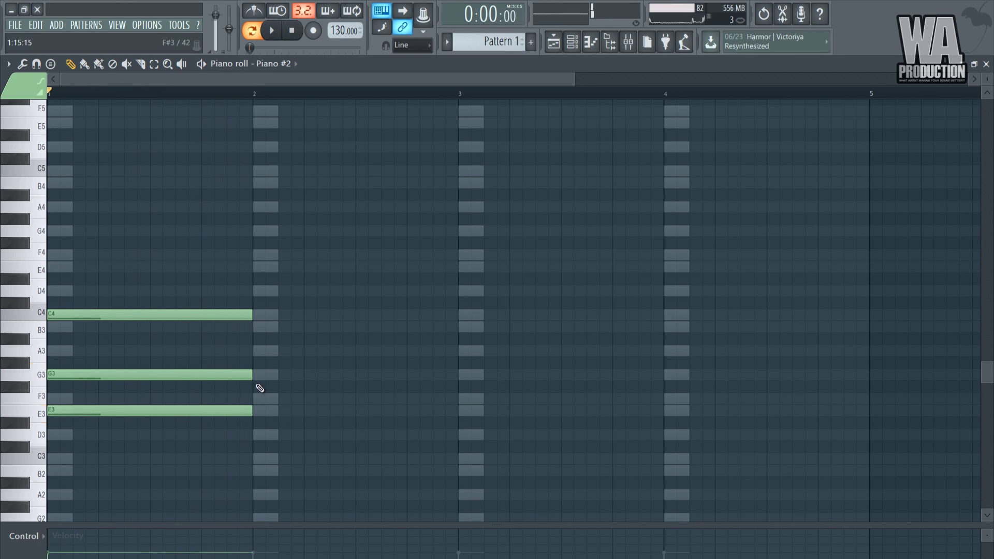
- Add a one-bar chord of F3, B3 and D4 in bar 2 and play the pattern
left_click(254, 396)
left_click(258, 327)
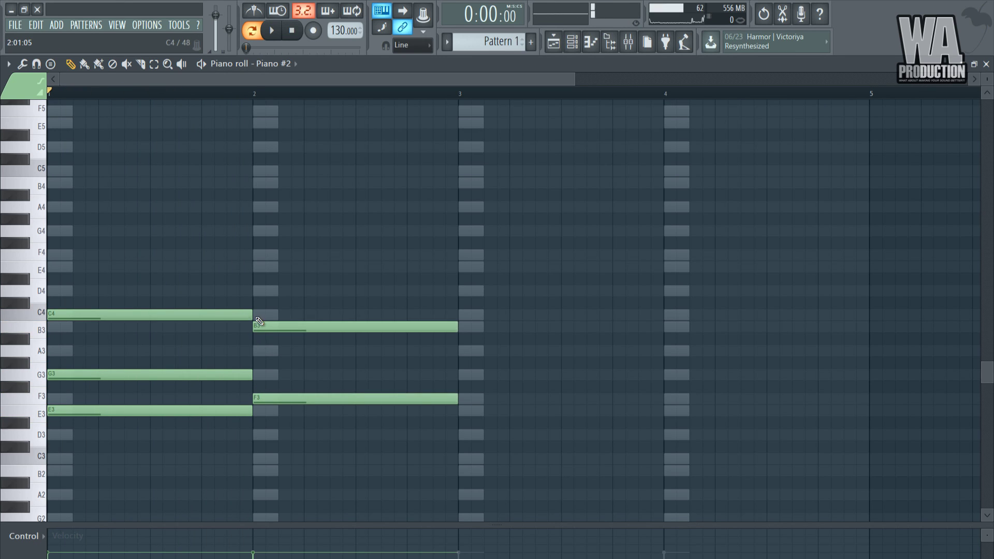
left_click(257, 291)
key("space")
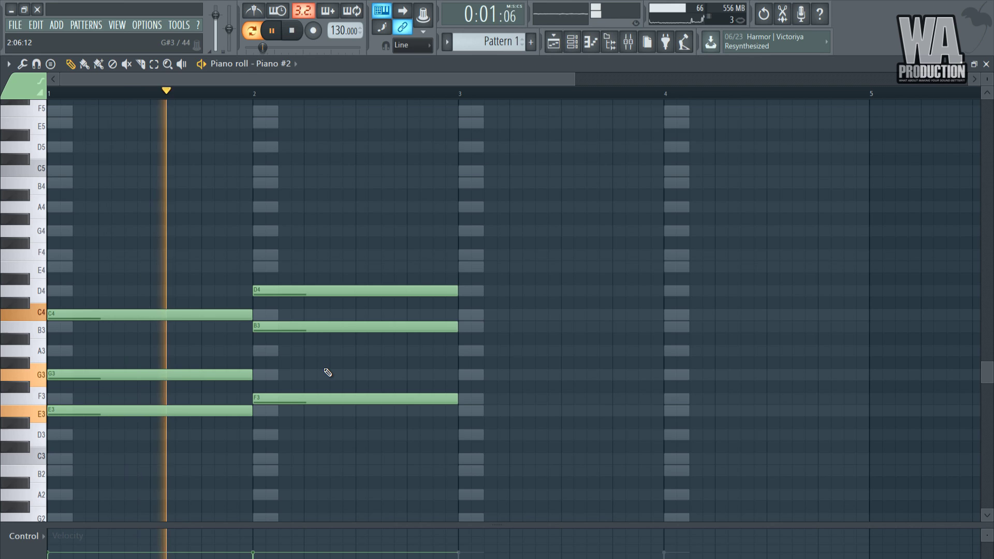
- Raise the bar 2 chord's lowest note to G3 and its middle note to C4, then stop playback
left_click_drag(321, 400, 322, 373)
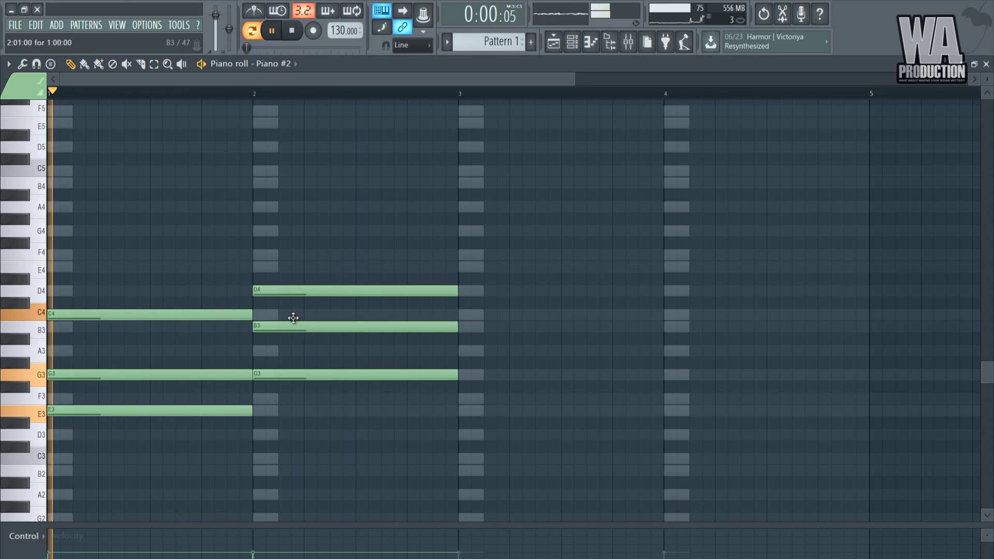
left_click_drag(291, 324, 290, 312)
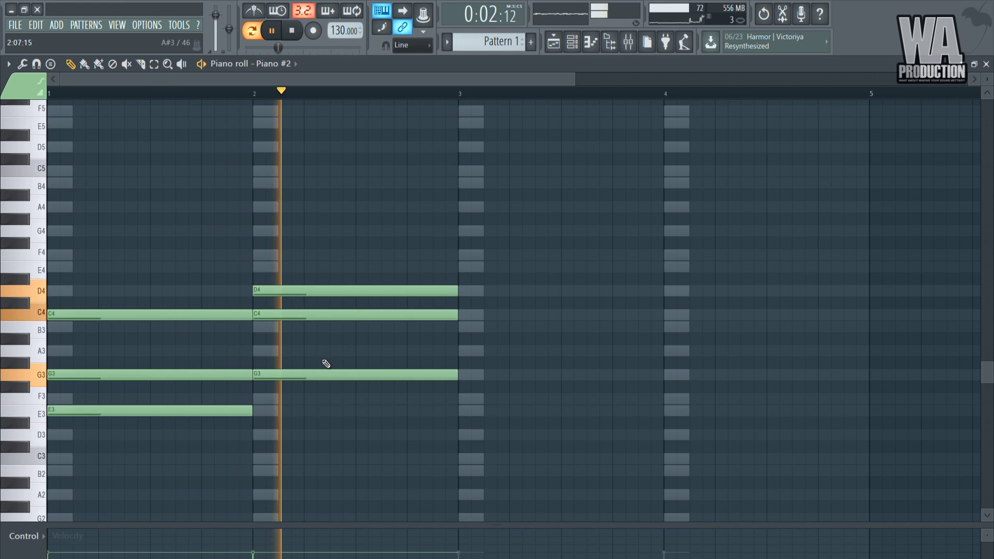
key("space")
- Add a one-bar chord of A3, D4 and E4 in bar 3 and play the pattern
left_click(465, 350)
left_click(464, 290)
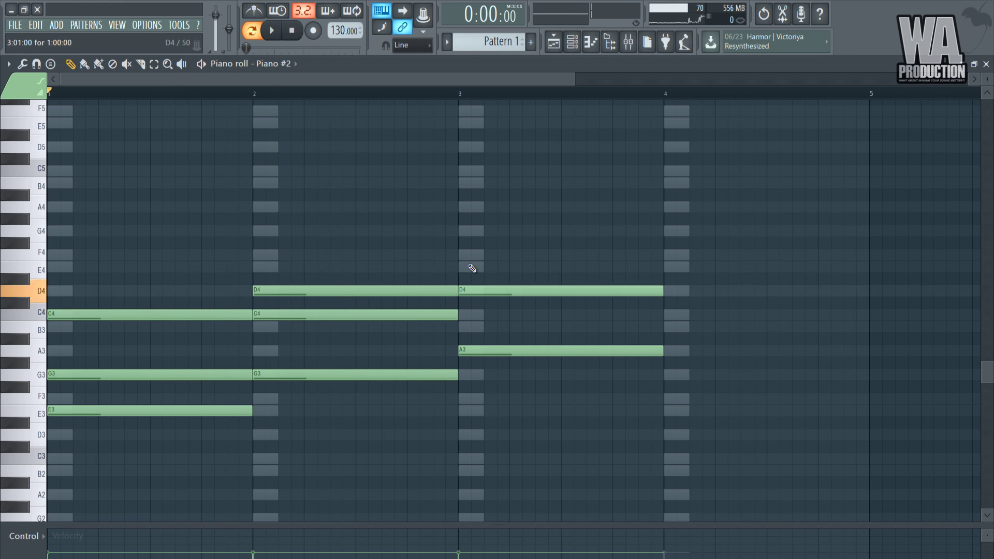
left_click(464, 269)
key("space")
left_click_drag(573, 79, 732, 79)
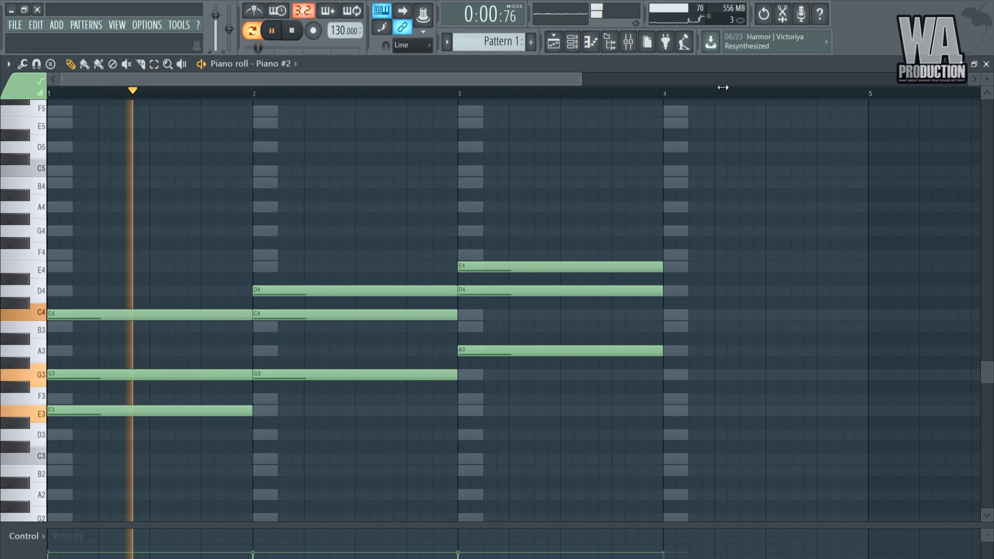
- Raise the velocity of the top notes C4, D4 and E4 in the three chords and play the pattern briefly
key("space")
left_click_drag(350, 253, 378, 277)
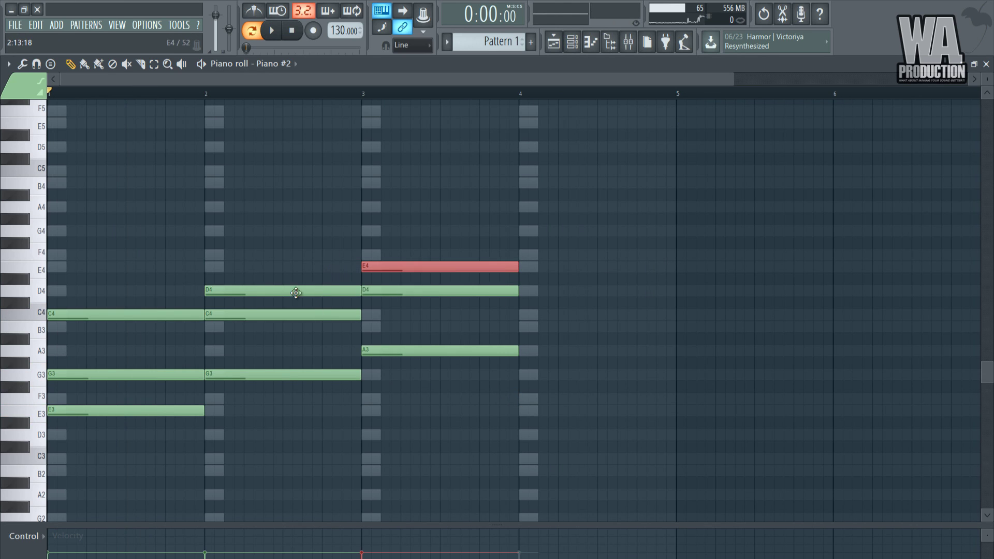
left_click_drag(310, 304, 302, 292)
left_click_drag(175, 332, 156, 312)
double_click(157, 313)
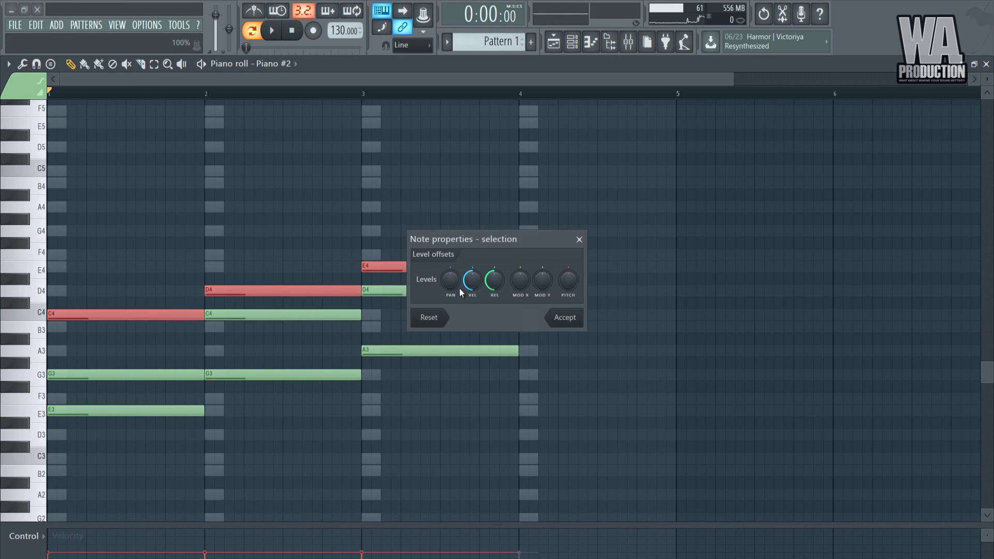
left_click(563, 317)
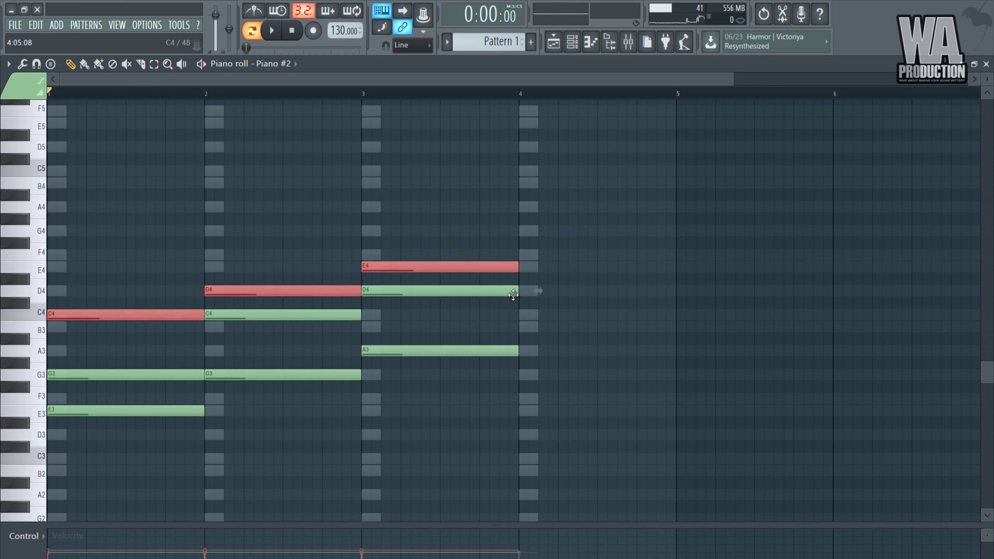
double_click(481, 272)
left_click(576, 319)
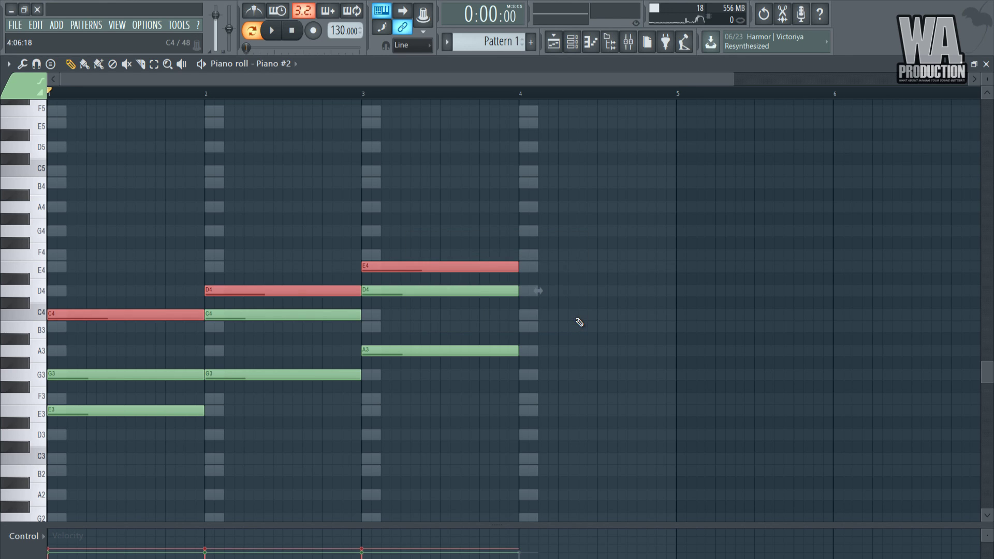
key("space")
left_click(181, 355, "ctrl")
key("space")
- Raise the velocity of the middle notes G3, C4 and D4 in the three chords, play the pattern, and stop playback
left_click(137, 375, "ctrl")
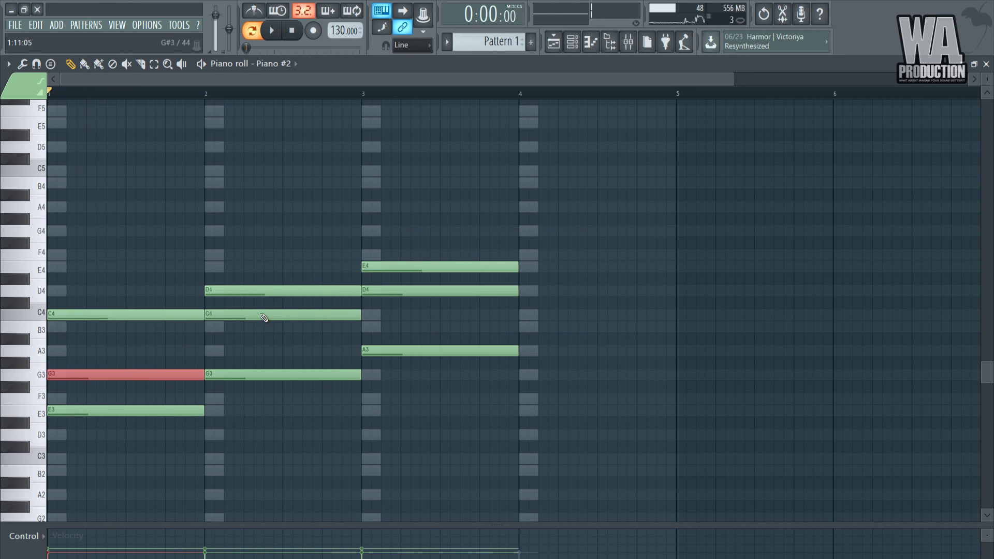
left_click(261, 315, "ctrl")
left_click(387, 290, "ctrl")
double_click(445, 292)
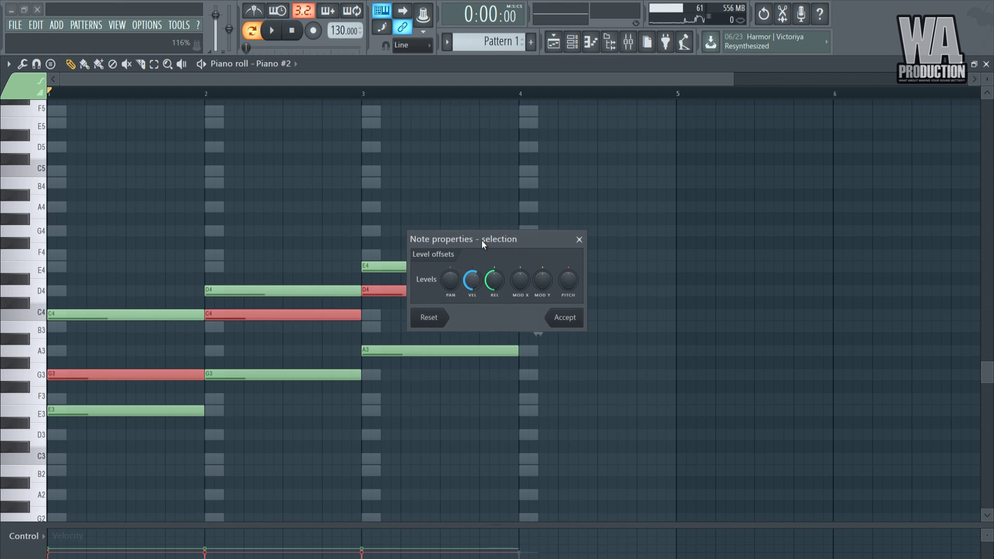
left_click(564, 316)
key("space")
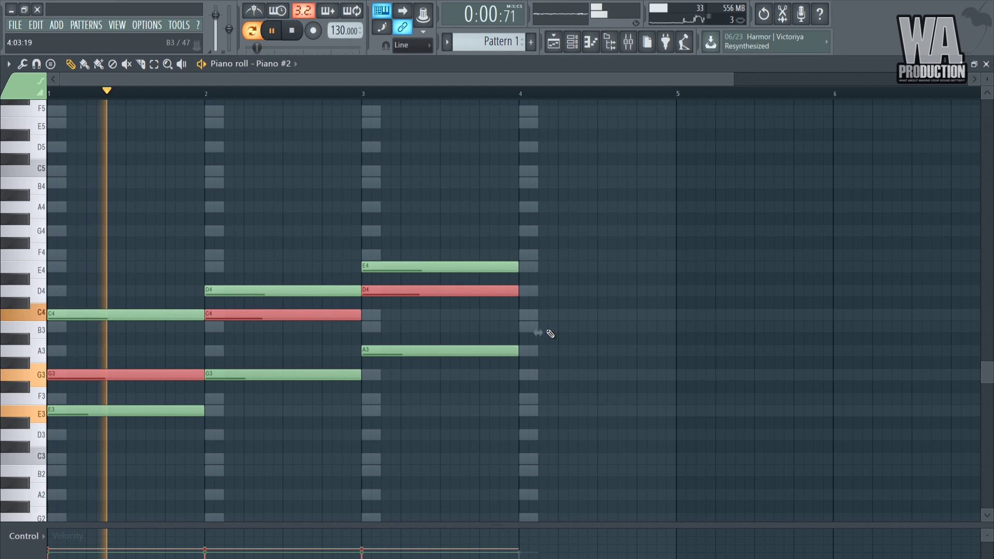
left_click(601, 325, "ctrl")
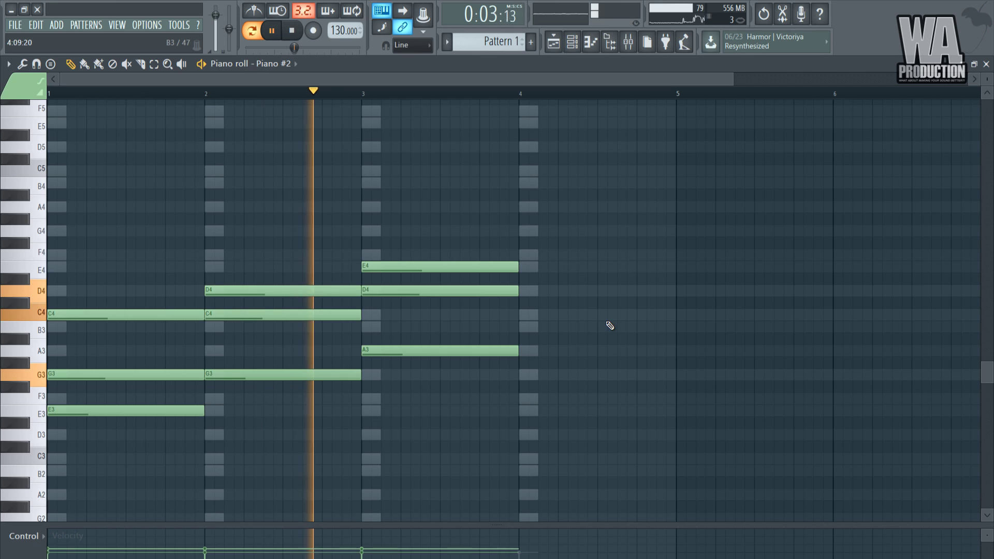
key("space")
left_click(521, 326)
left_click(521, 269)
right_click(524, 268)
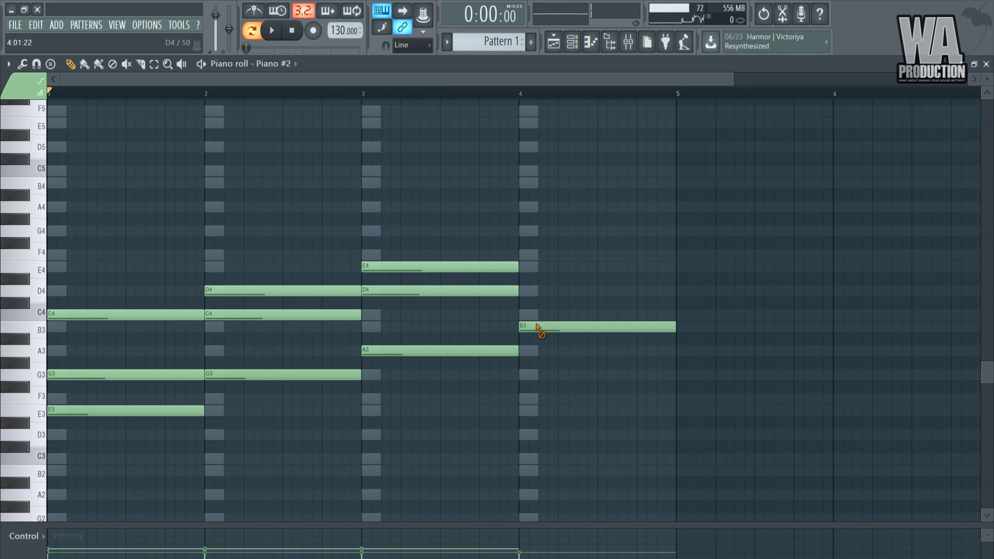
right_click(537, 327)
- Add a one-bar chord of G3, C4 and D4 in bar 4
left_click(524, 380)
left_click(521, 314)
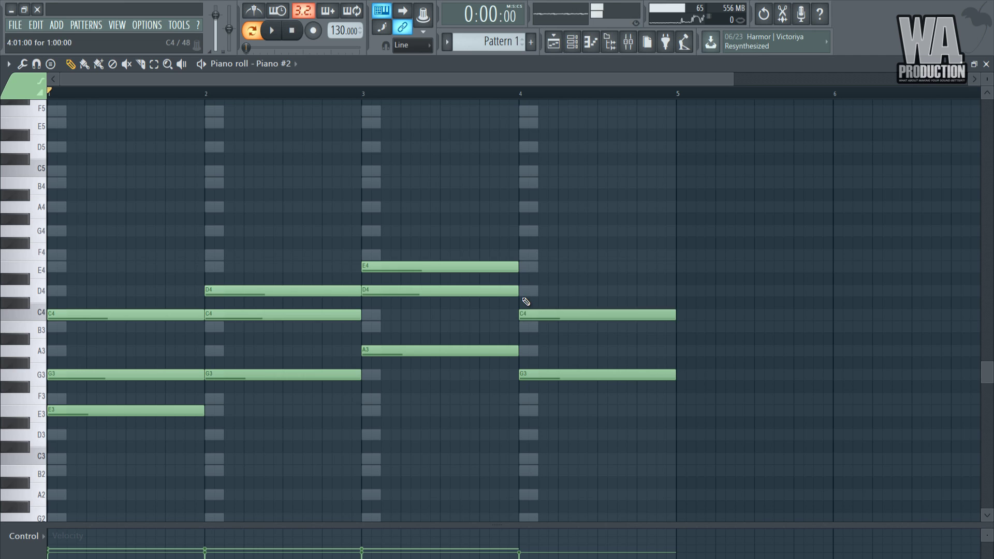
key("space")
left_click(525, 291)
key("space")
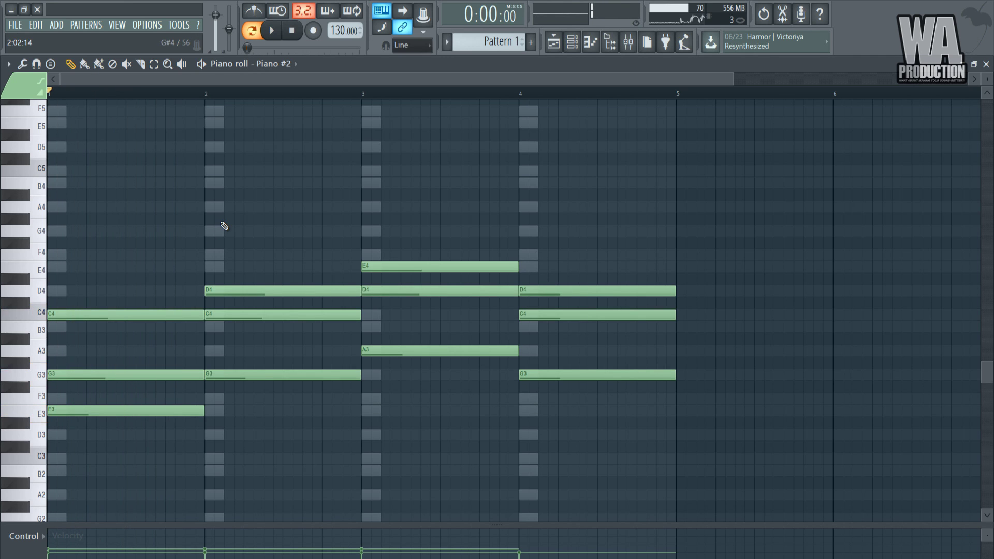
- Transpose all the chords up one octave and play the pattern
key("ctrl+Up")
key("space")
scroll(328, 244, "up", 3)
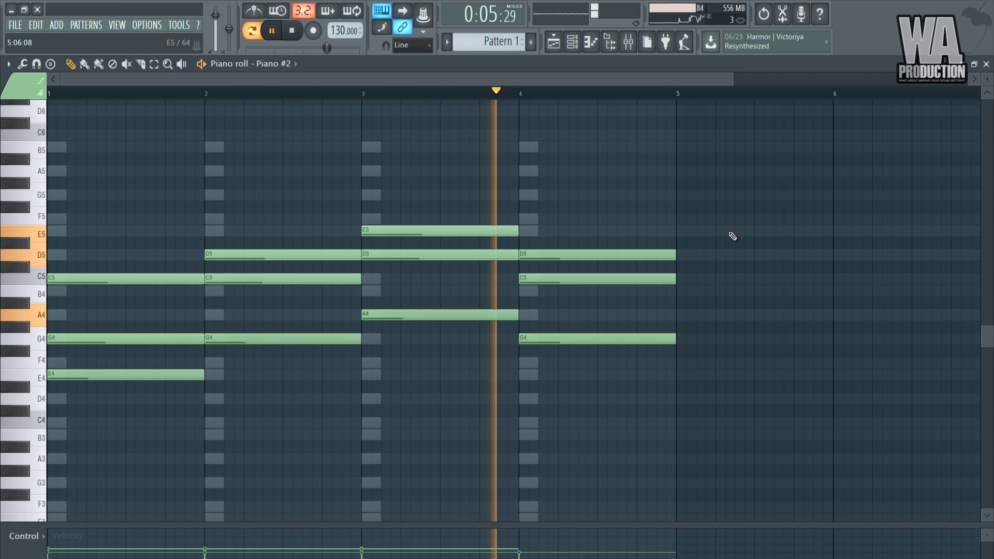
key("space")
- Raise the bar 3 chord's top note to F5 while the pattern plays, and stop playback
key("space")
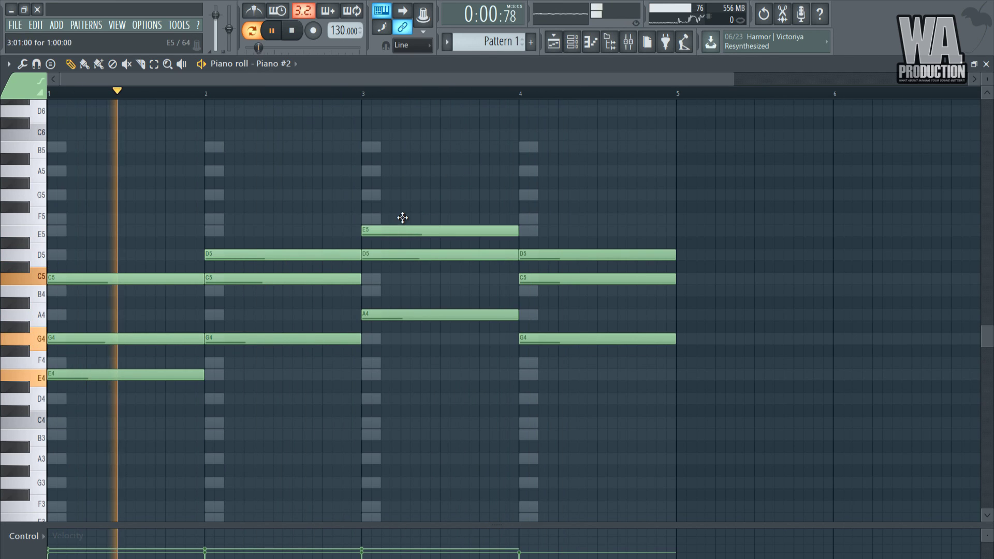
left_click_drag(402, 227, 400, 216)
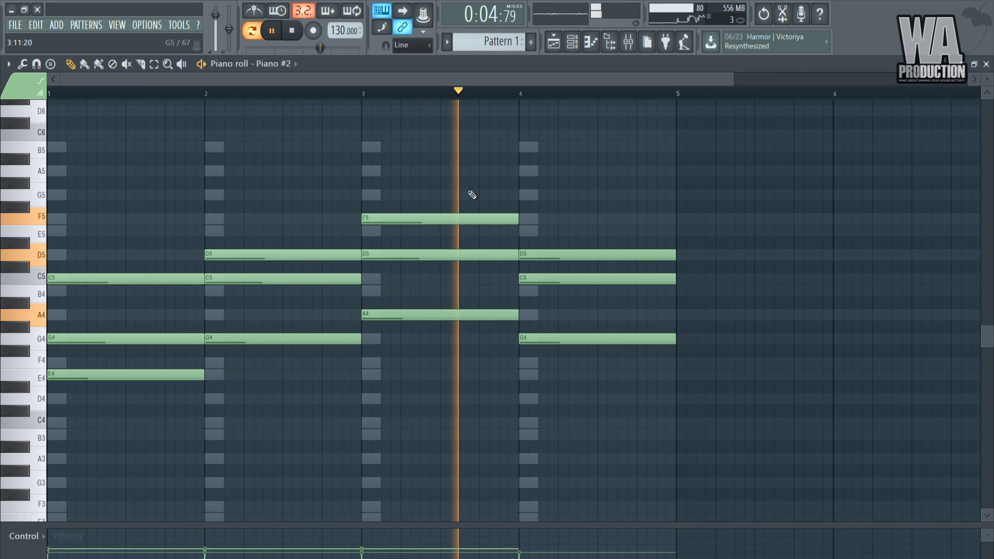
key("space")
- Add a one-bar G3 bass note under the bar 1 chord, lower its velocity, and start playback
scroll(137, 419, "down", 3)
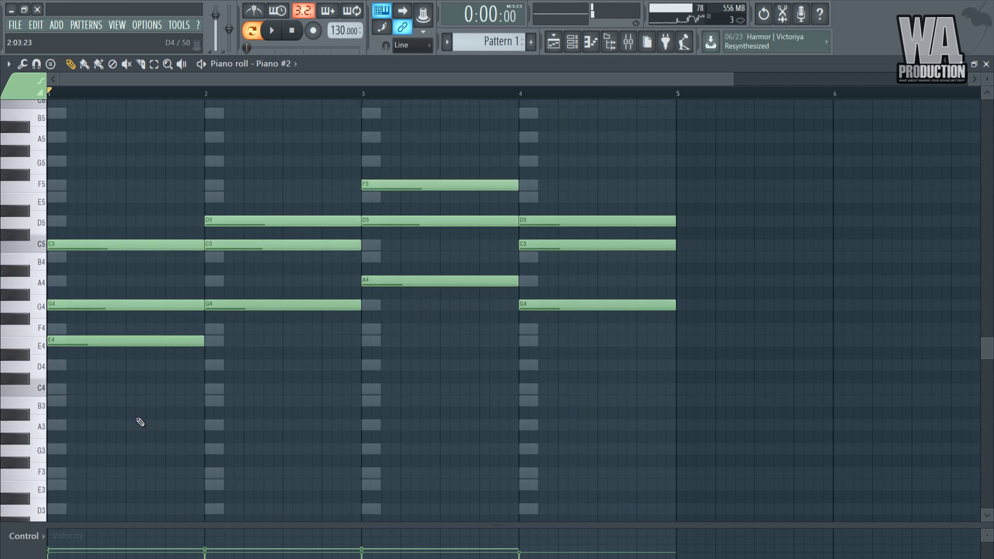
left_click(52, 412)
mouse_move(114, 415)
left_mouse_down()
mouse_move(113, 437)
mouse_move(107, 403)
left_mouse_up()
key("space")
key("space")
right_click(126, 409)
left_click_drag(118, 438, 111, 374)
double_click(112, 374)
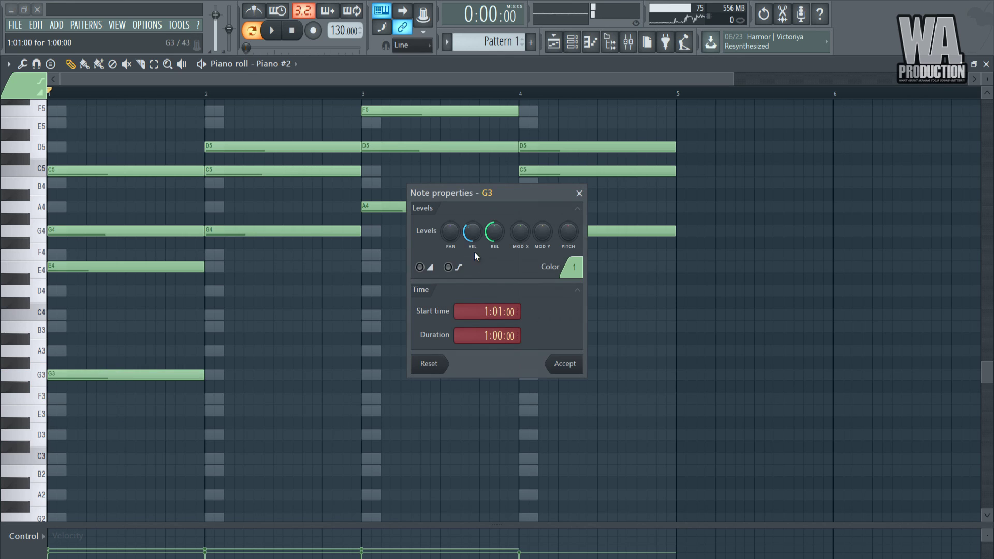
key("space")
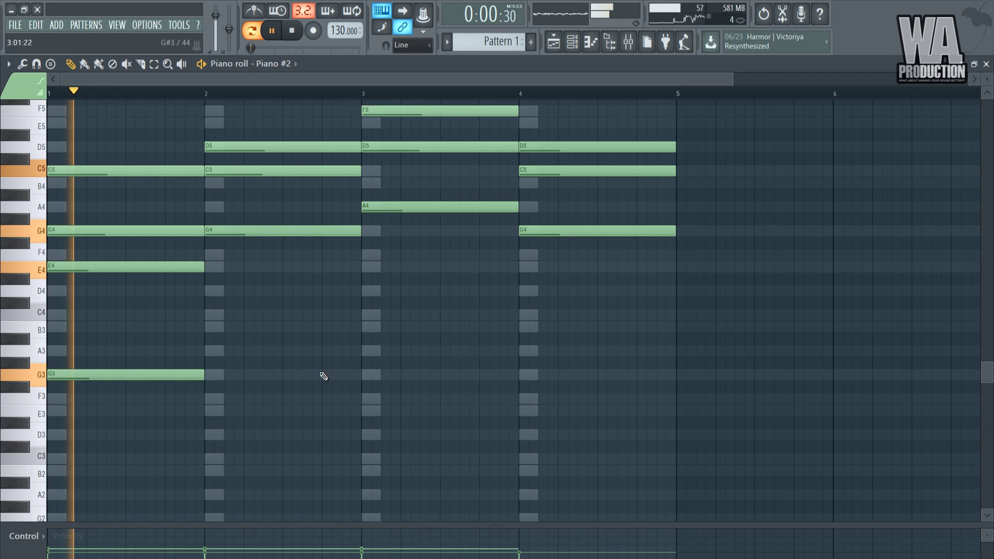
- Add one-bar bass notes under the remaining chords: F3 in bar 2, D3 in bar 3 and F3 in bar 4
left_click(271, 398)
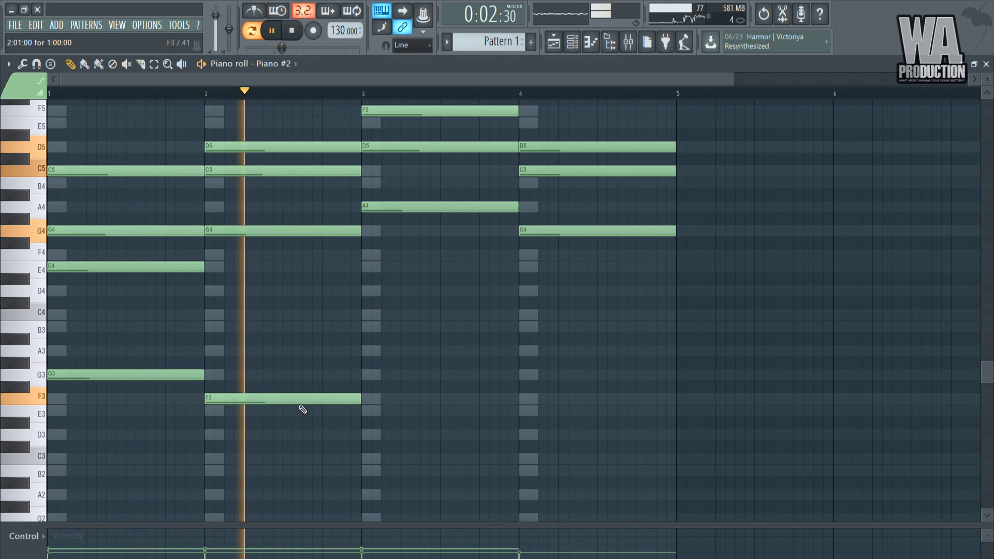
left_click(366, 410)
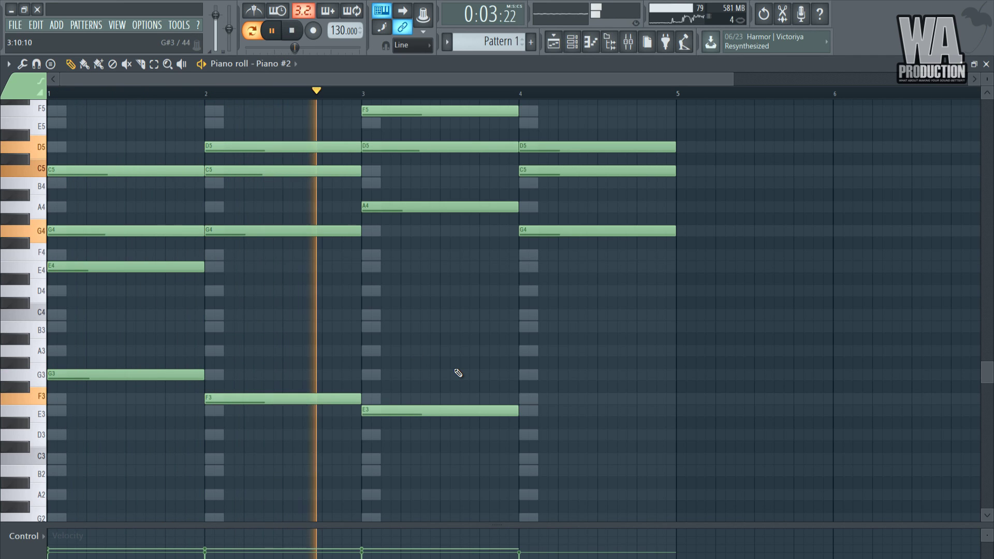
key("space")
key("space")
left_click_drag(453, 417, 450, 436)
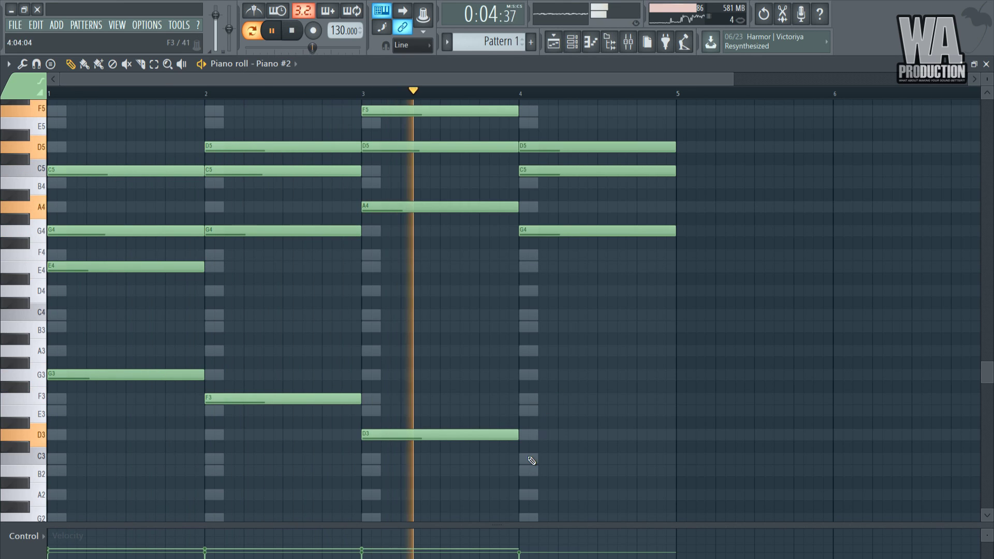
left_click(519, 402)
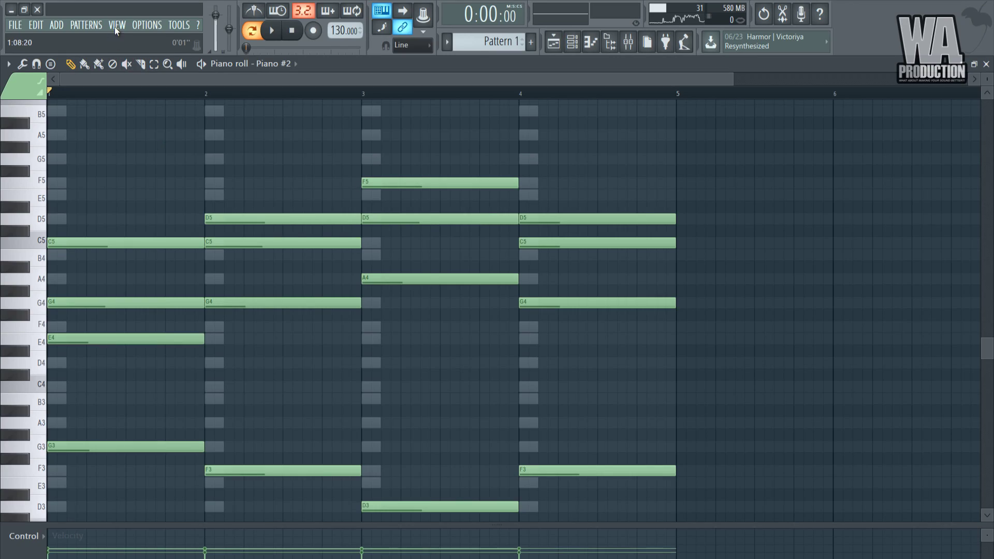
- Close all windows, switch to Pattern 2, and show about four bars of the Piano channel's piano roll
left_click(115, 27)
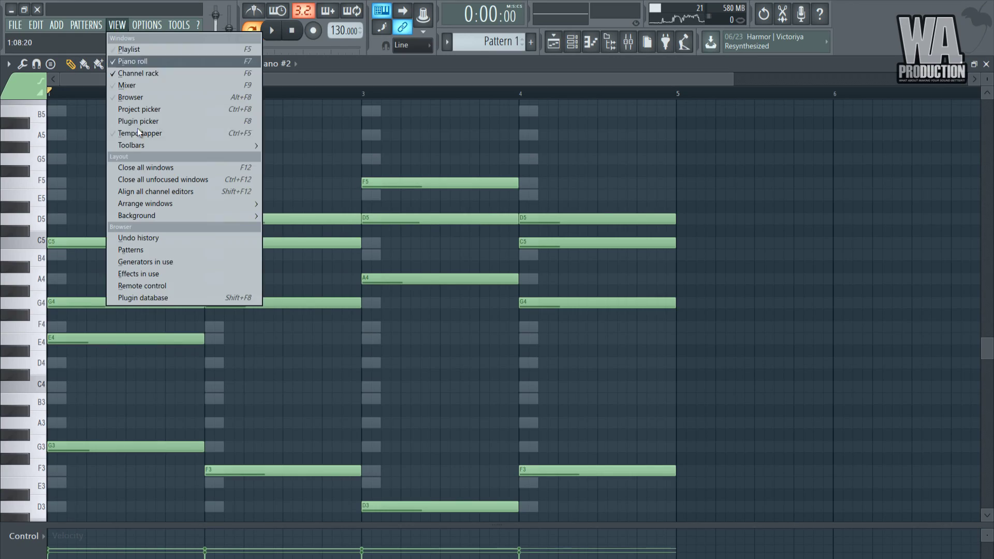
left_click(142, 169)
scroll(493, 41, "down", 1)
left_click_drag(454, 98, 418, 97)
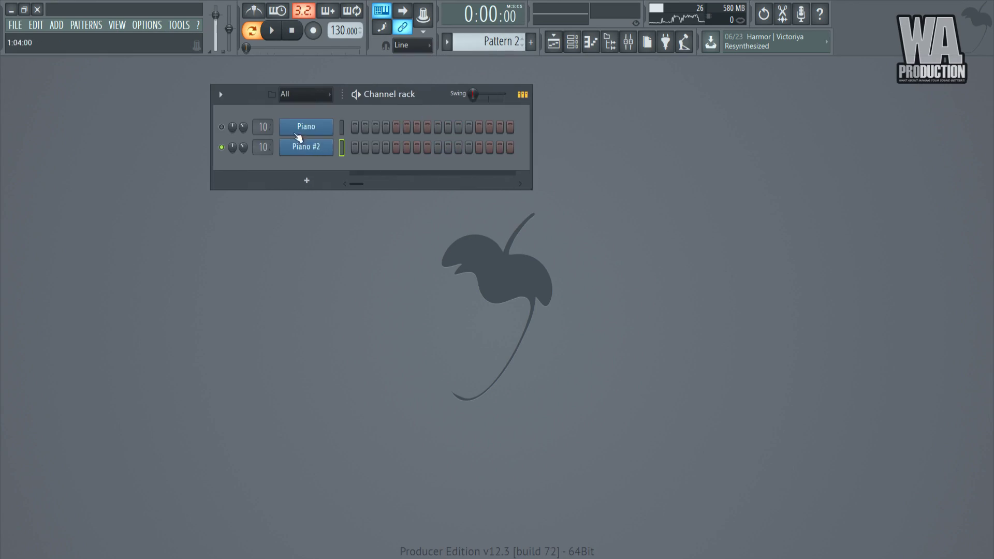
right_click(332, 124)
left_click(362, 127)
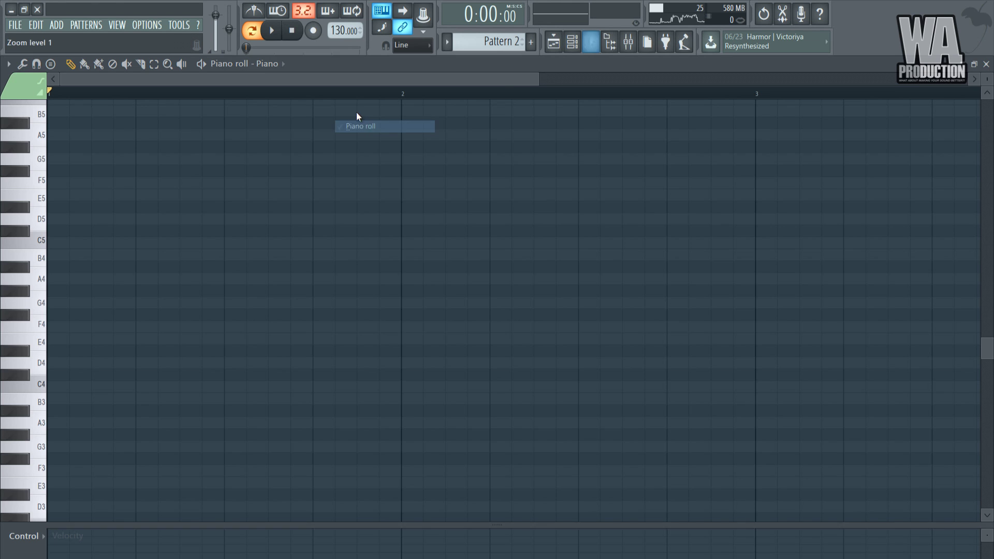
left_click_drag(534, 81, 820, 77)
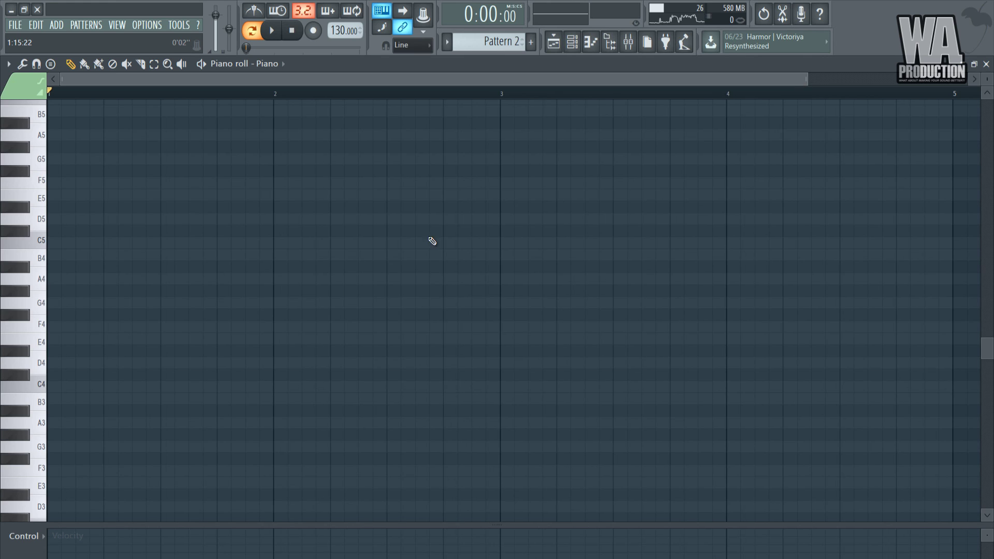
- Add a two-step G3 note at the start of bar 1, raise its velocity, and play it
scroll(313, 260, "down", 5)
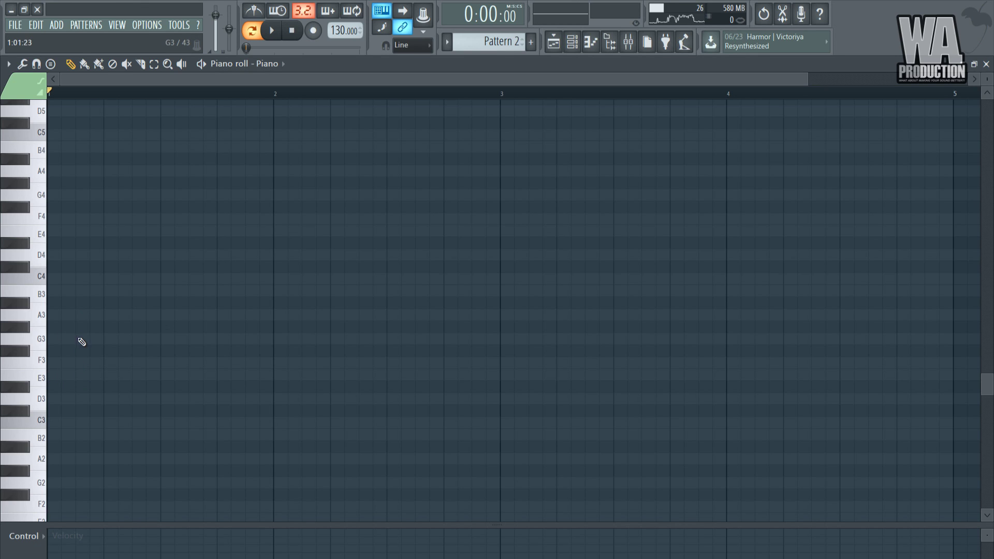
left_click(56, 340)
left_click_drag(272, 341, 74, 341)
double_click(62, 339)
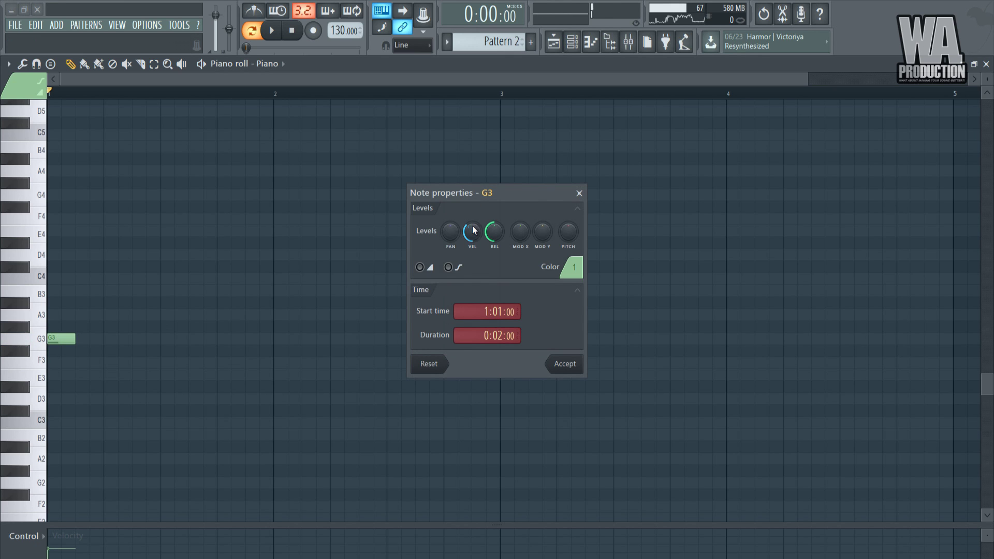
left_click(565, 362)
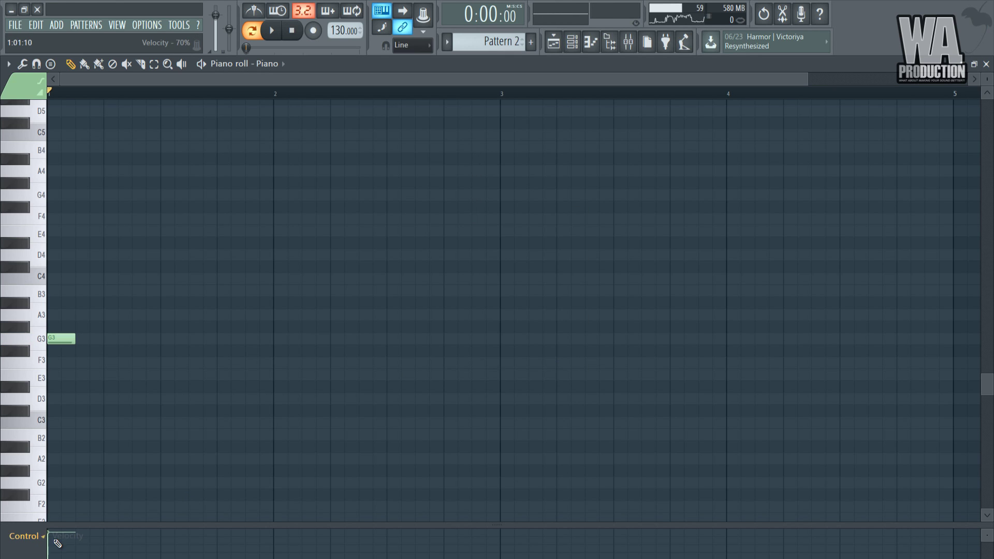
key("space")
key("space")
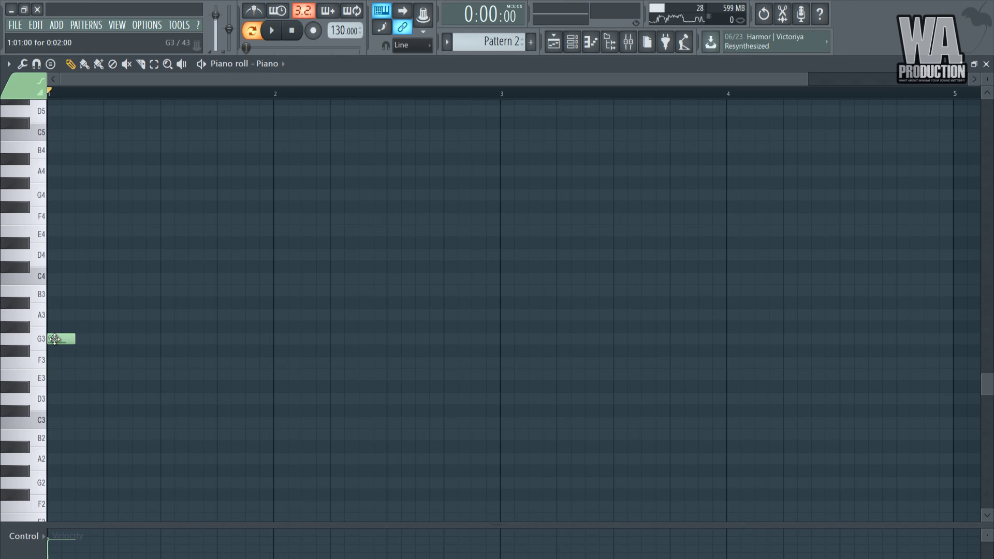
- Audition G3 and the keys just above it, and add a two-step A3 note right after the G3 note
left_click(59, 342)
left_click(54, 338)
left_click(43, 326)
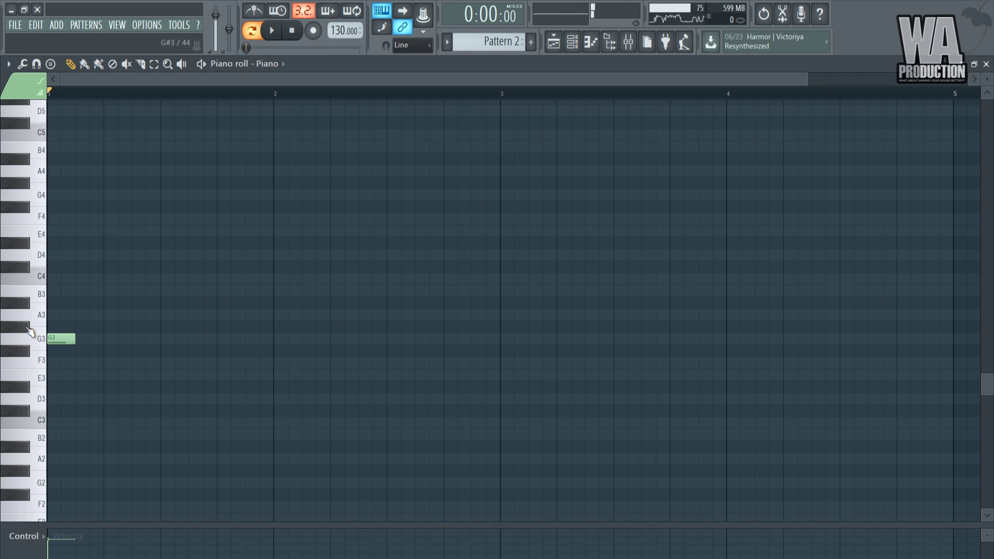
left_click(54, 340)
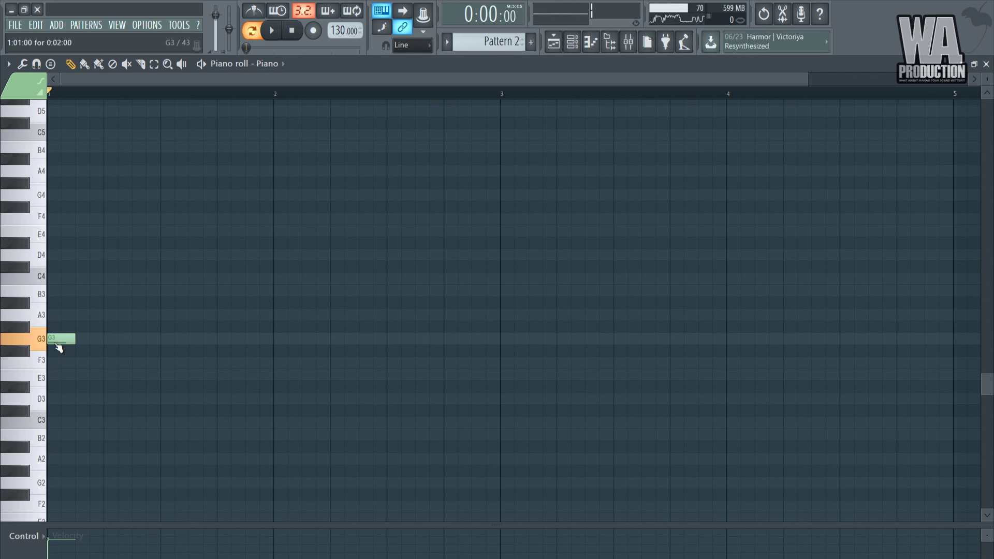
left_click(44, 322)
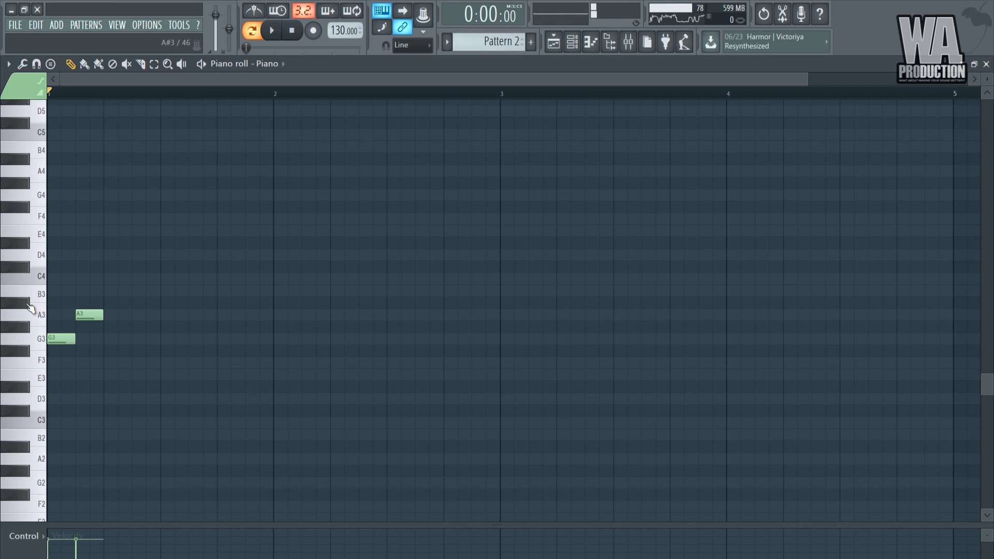
- Continue the rising run with two-step notes A#3 and C4, playing the pattern briefly to hear them
key("space")
key("space")
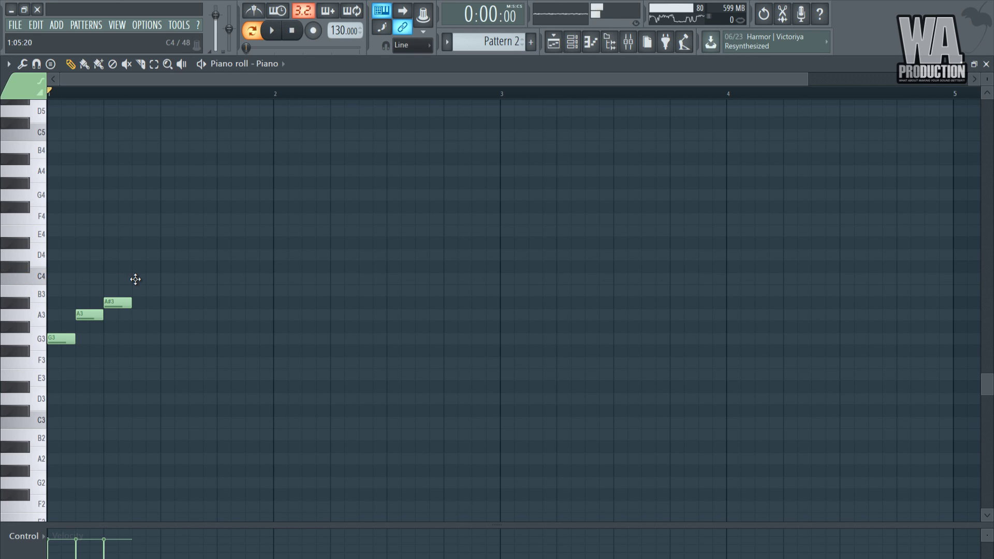
key("space")
key("space")
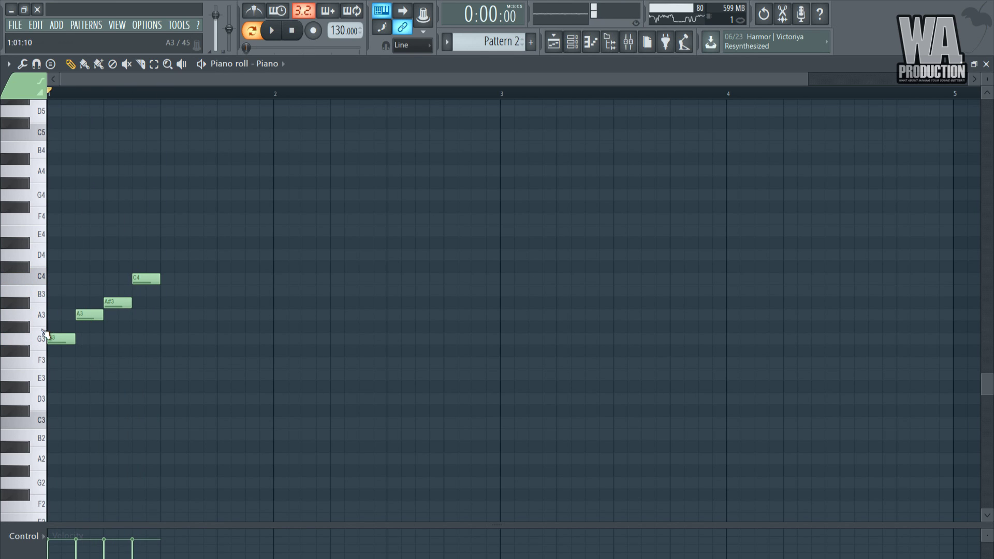
- Lower the run's fourth note to B3 and play the pattern briefly
left_click(43, 312)
left_click_drag(140, 282, 139, 294)
key("space")
key("space")
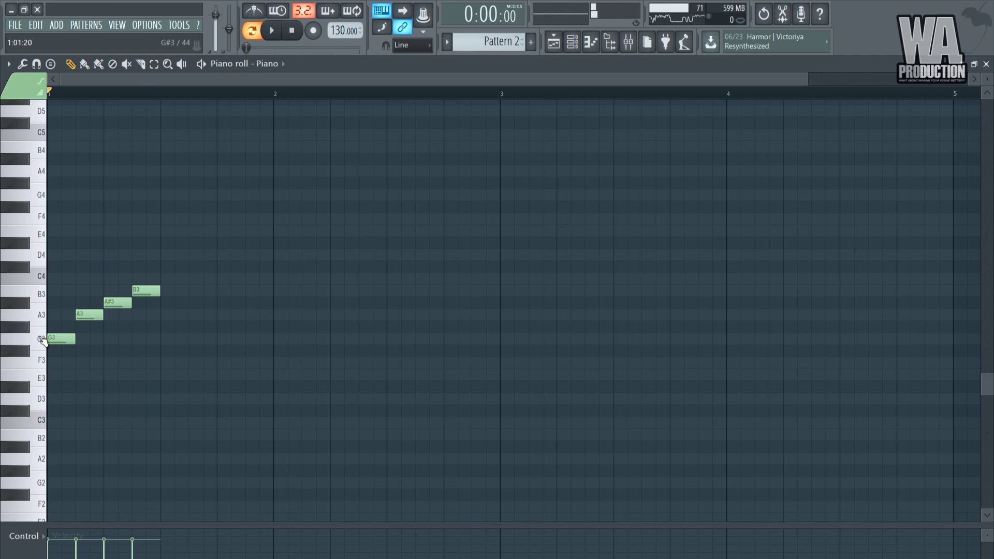
- Extend the rising run with two-step C#4 and D4 notes, auditioning keys and playing the pattern briefly after each addition
left_click(29, 313)
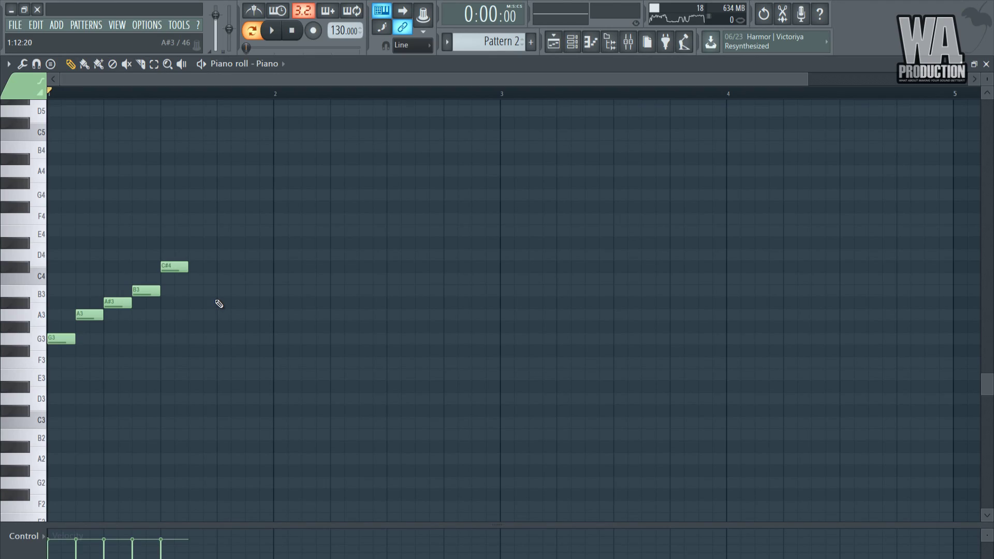
key("space")
key("space")
left_click(42, 258)
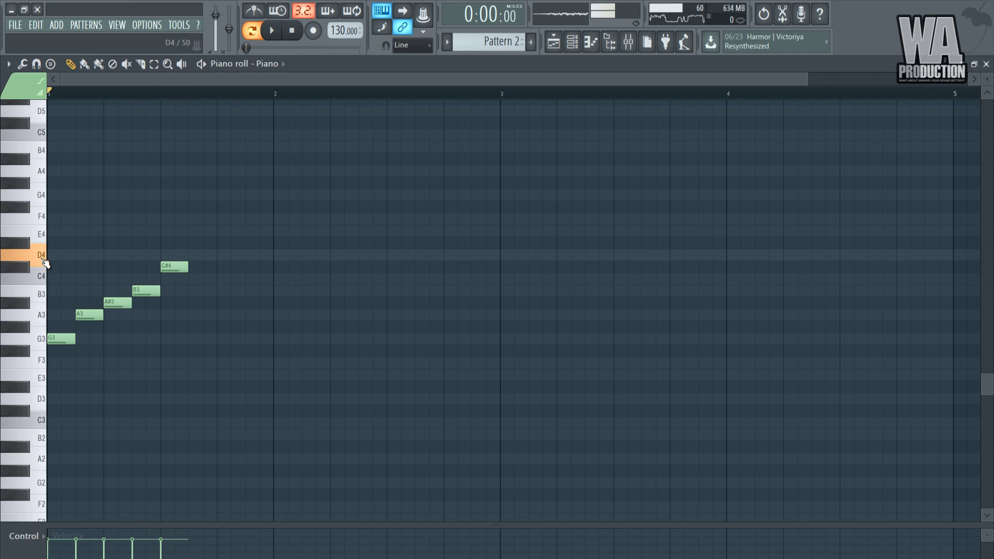
left_click(202, 254)
key("space")
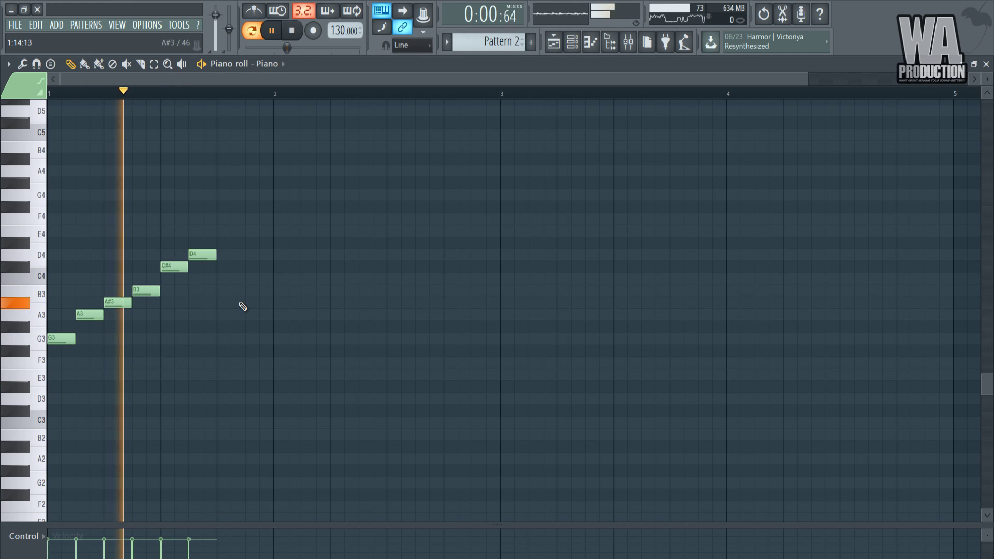
key("space")
- Complete the run to the end of bar 1 with two-step E4 and F4 notes, and play it
left_click(222, 231)
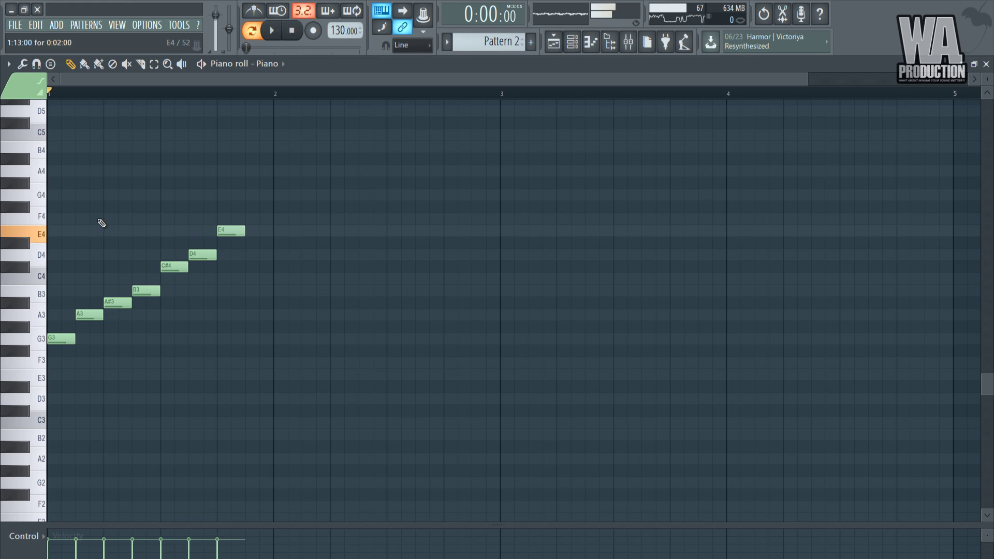
left_click(266, 220)
key("space")
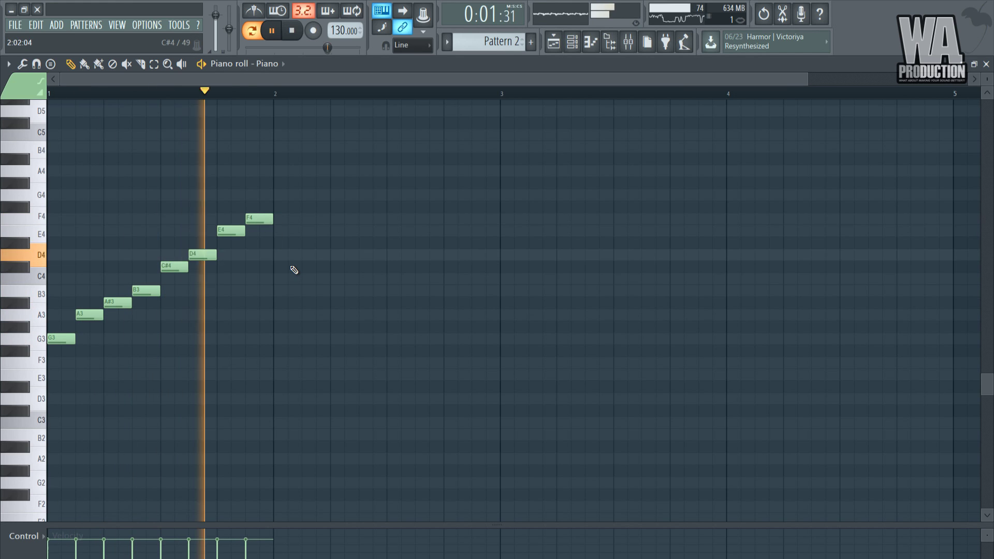
key("space")
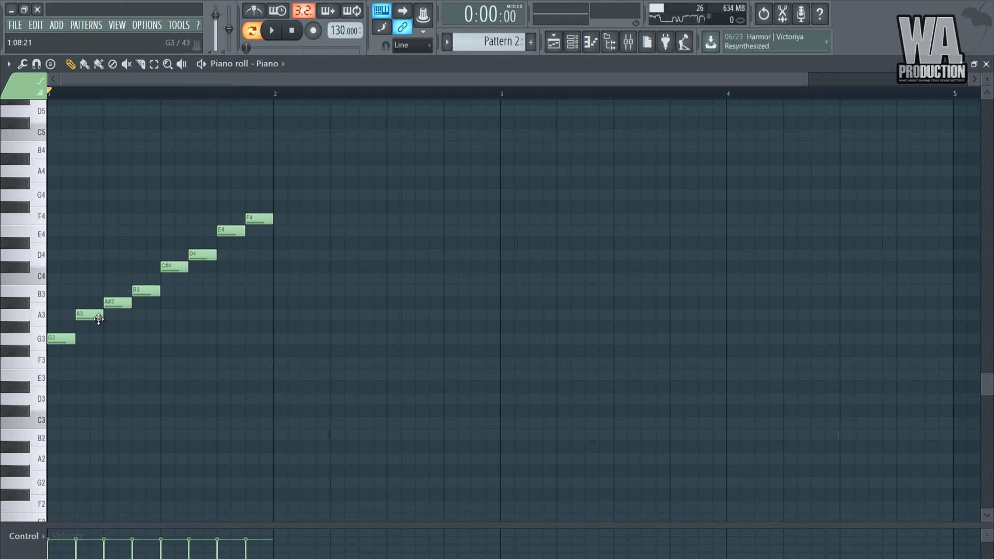
- Move the seven notes from A3 up to F4 to the start of bar 1, stacking them above G3
left_click_drag(94, 318, 65, 317)
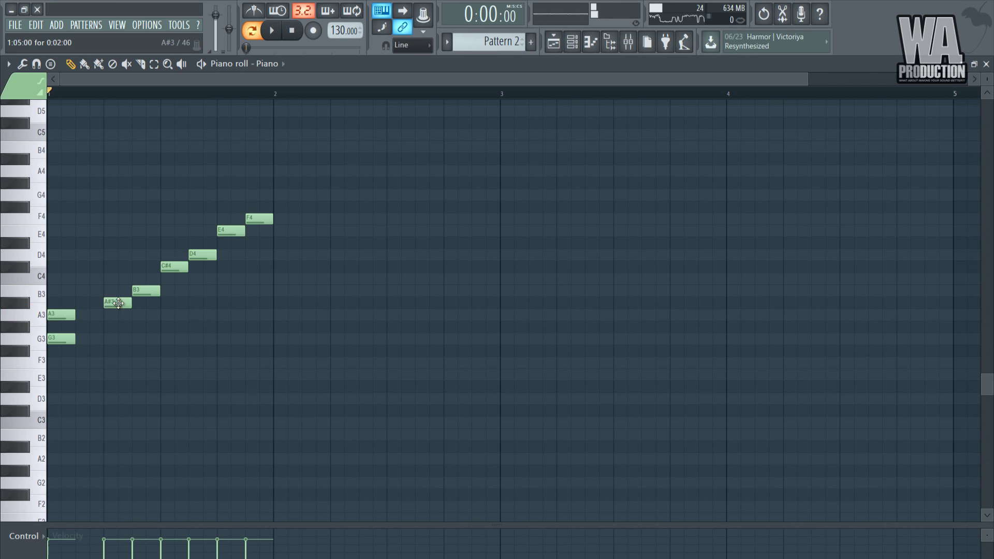
left_click_drag(122, 305, 66, 305)
left_click_drag(144, 294, 77, 291)
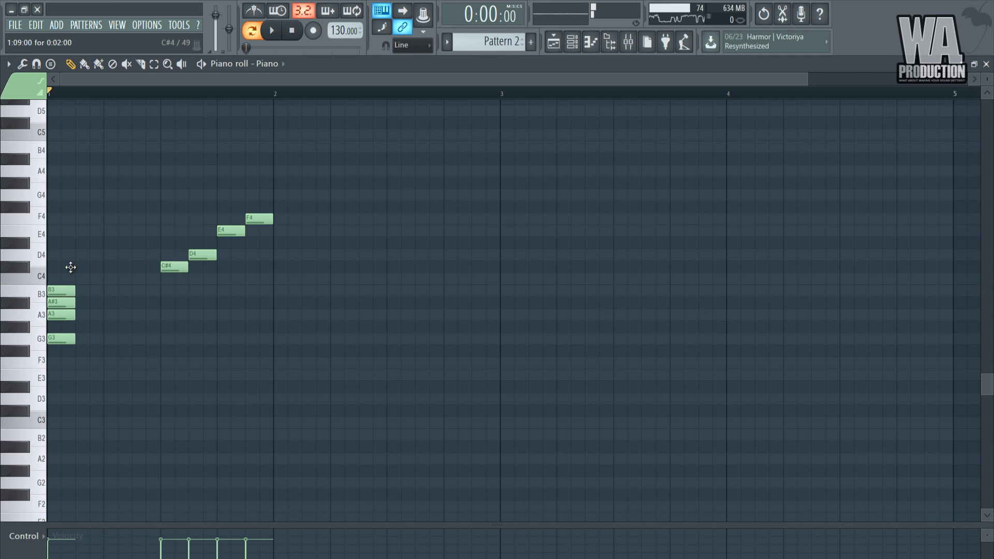
left_click_drag(173, 267, 38, 265)
left_click_drag(199, 252, 57, 253)
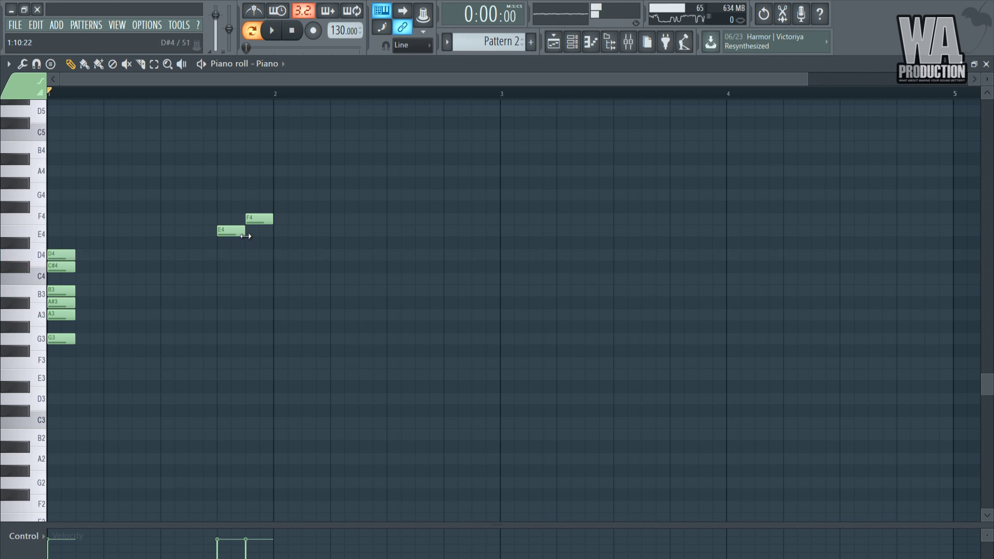
left_click_drag(238, 231, 68, 231)
left_click_drag(247, 219, 75, 222)
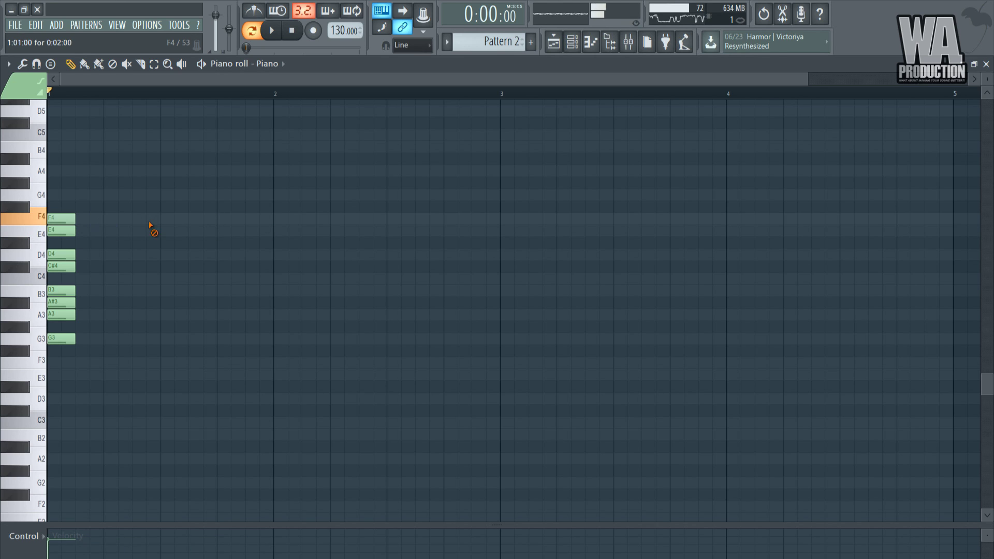
- Duplicate the stack of eight notes one octave up and one octave down at the start of bar 1
left_click_drag(94, 308, 95, 278)
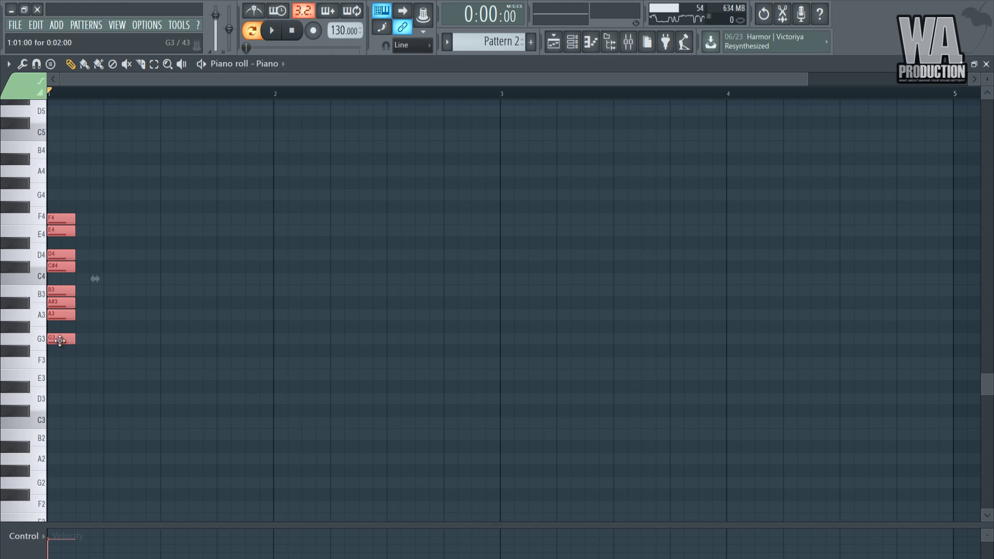
left_click_drag(59, 340, 174, 339)
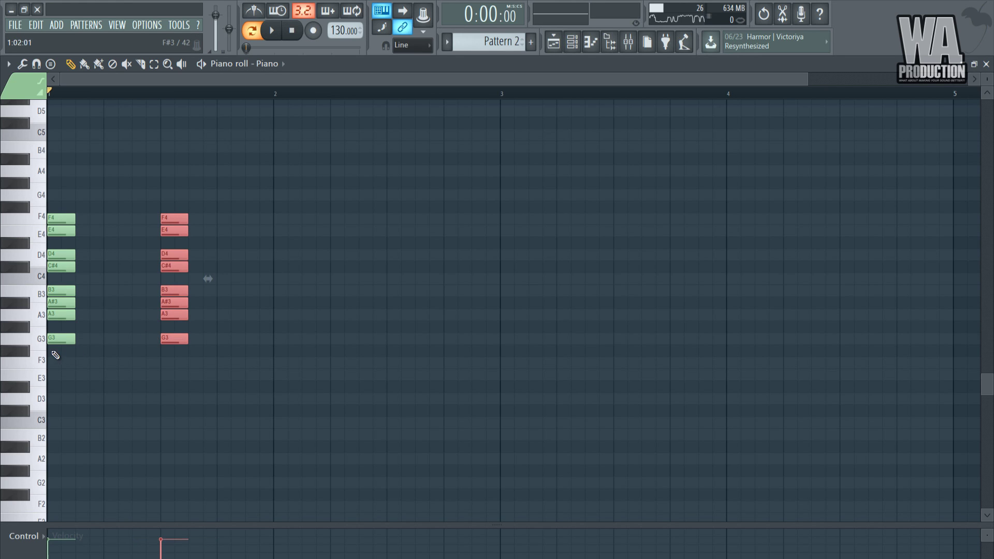
left_click_drag(167, 341, 93, 133)
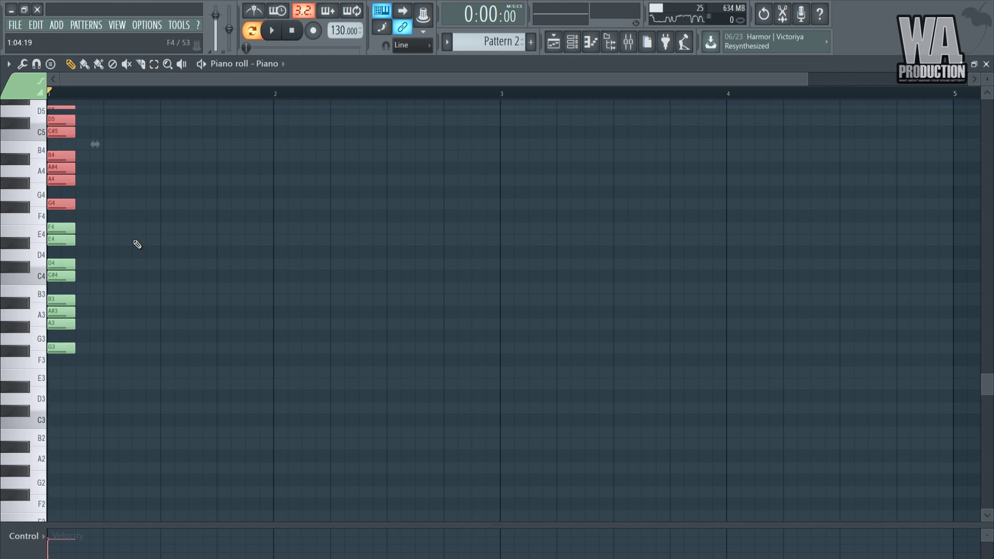
scroll(119, 264, "up", 3)
left_click_drag(157, 277, 241, 519)
left_click_drag(180, 466, 54, 386)
left_click(130, 387)
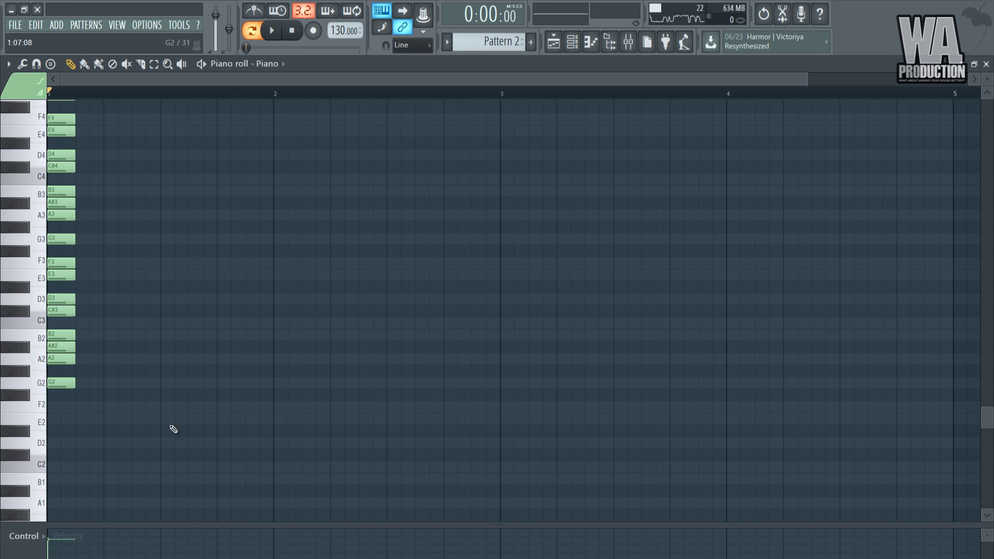
- Extend the stack into further octaves and repeat it at the start of bars 2, 3 and 4
scroll(171, 428, "up", 3)
left_click_drag(172, 496, 21, 83)
left_click_drag(58, 237, 739, 235)
left_click(653, 176)
left_click_drag(523, 82, 745, 82)
scroll(423, 173, "down", 4)
- Leave the current note editor and open the piano roll of the Piano #2 channel
left_click(123, 27)
left_click(152, 167)
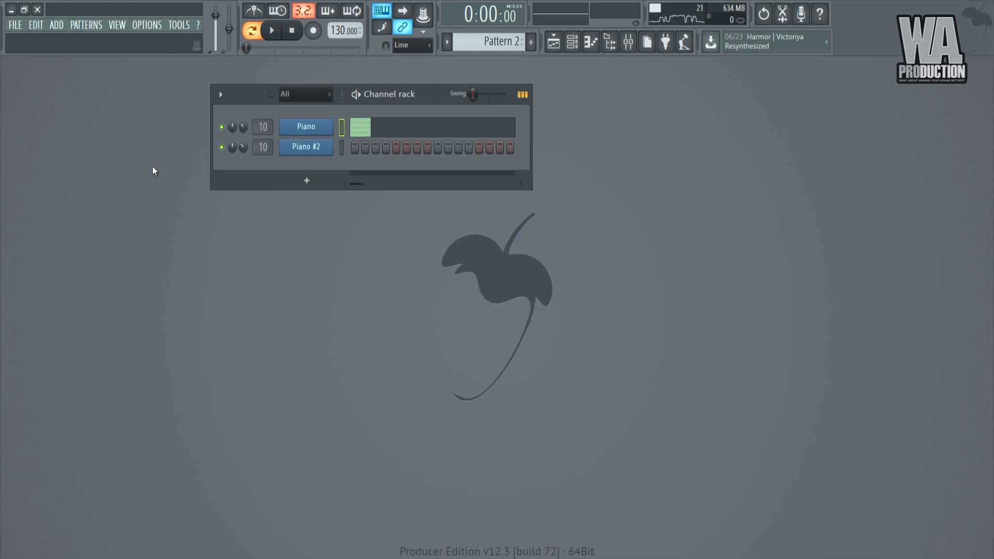
right_click(324, 146)
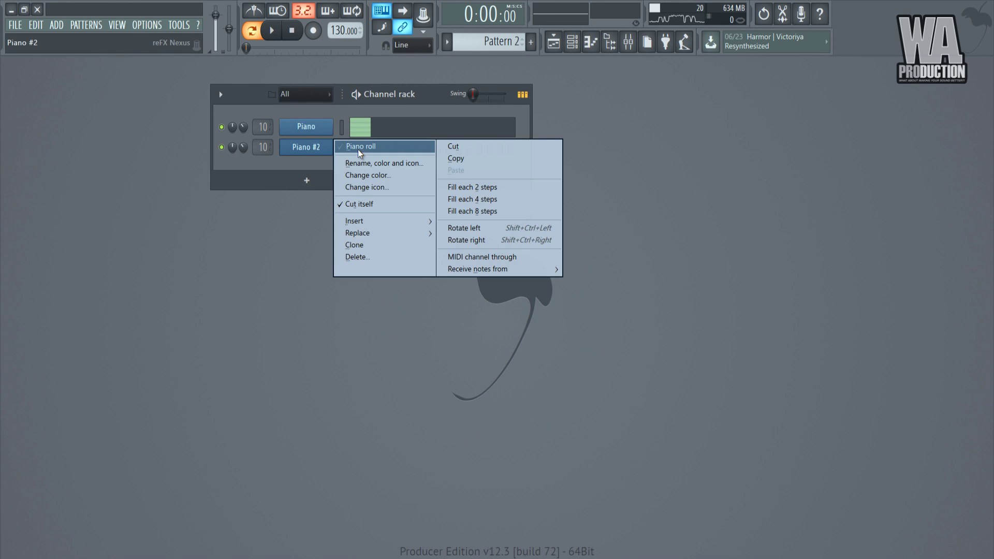
left_click(358, 147)
- Add an A4 note at the start of bar 1, lengthen it to one full bar, and play the pattern briefly
left_click_drag(363, 79, 588, 95)
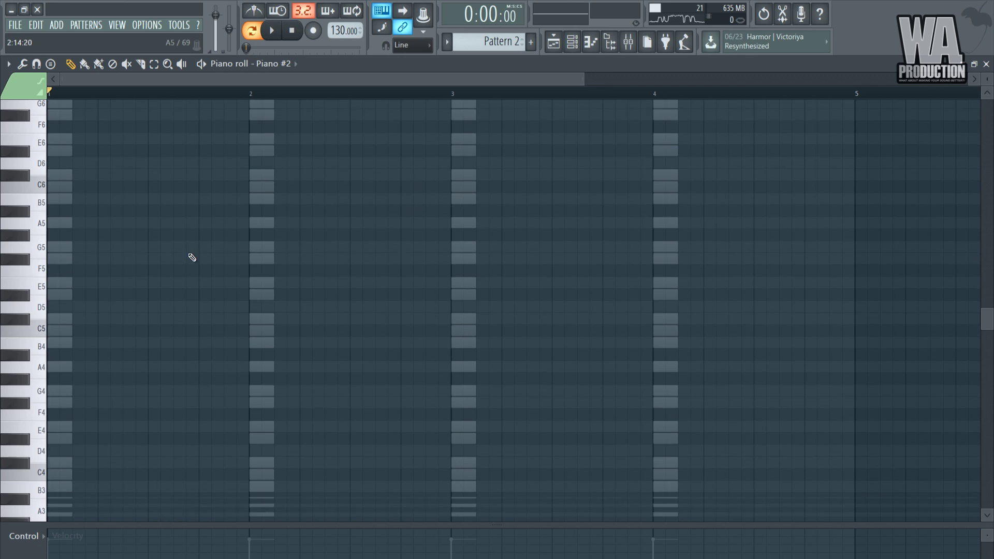
scroll(165, 276, "down", 3)
scroll(156, 290, "down", 2)
left_click(70, 258)
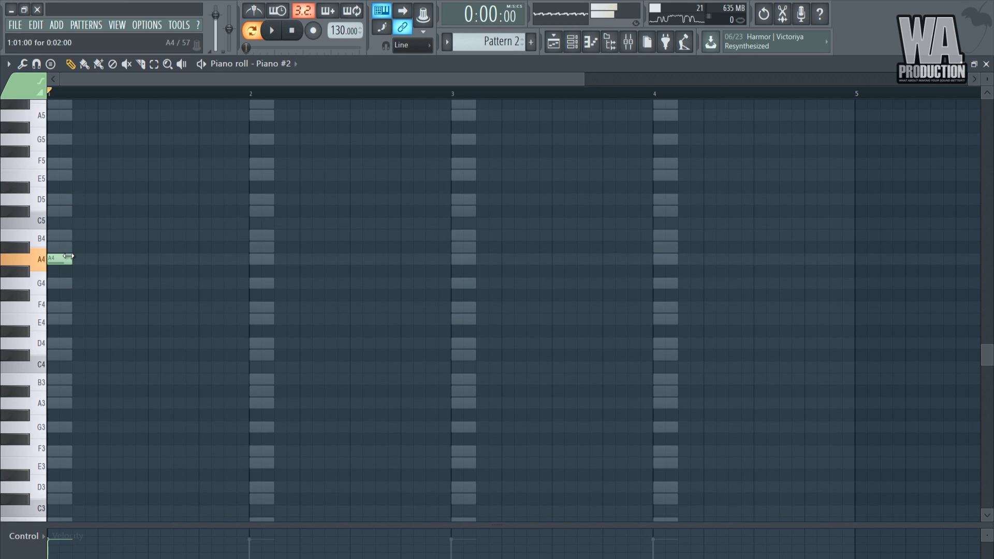
left_click_drag(71, 257, 256, 254)
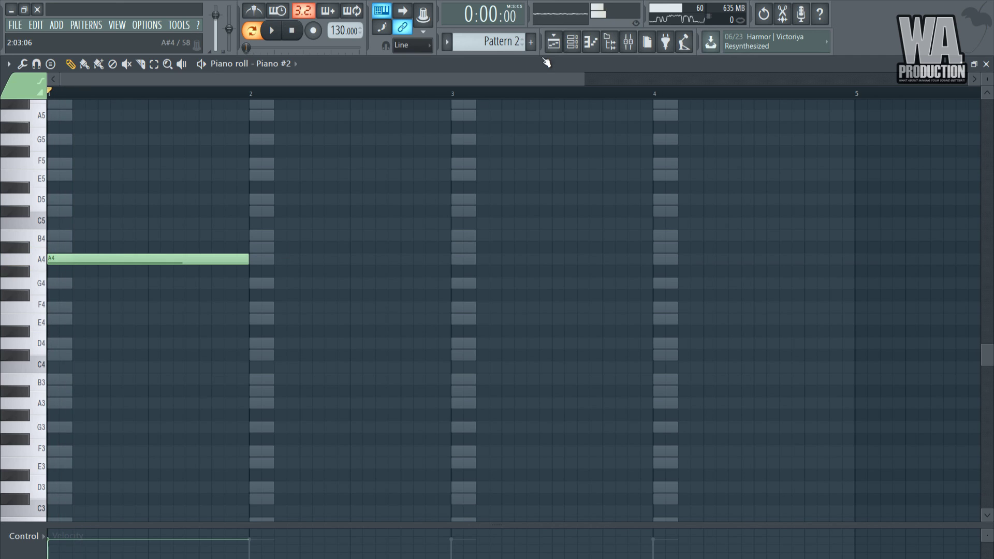
left_click(571, 41)
key("F6")
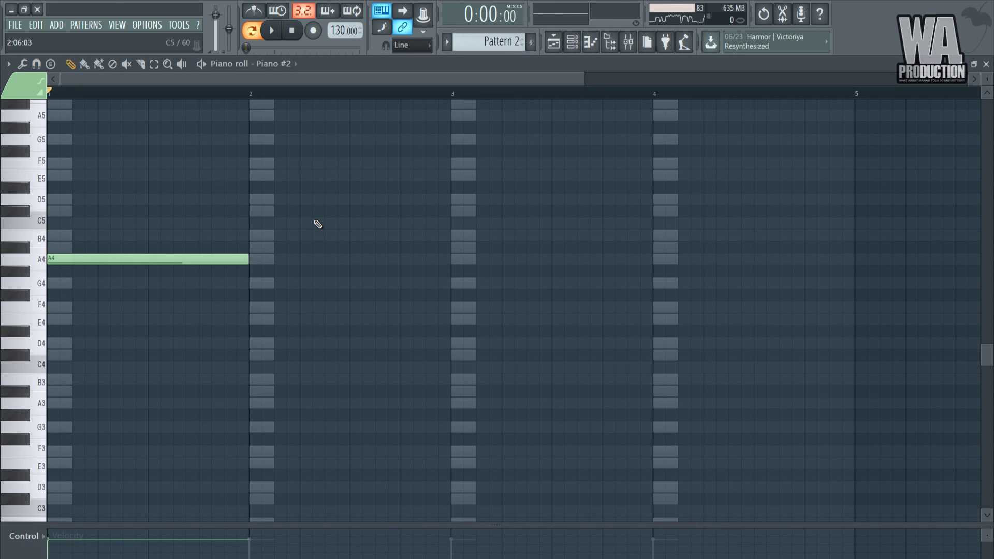
key("space")
key("space")
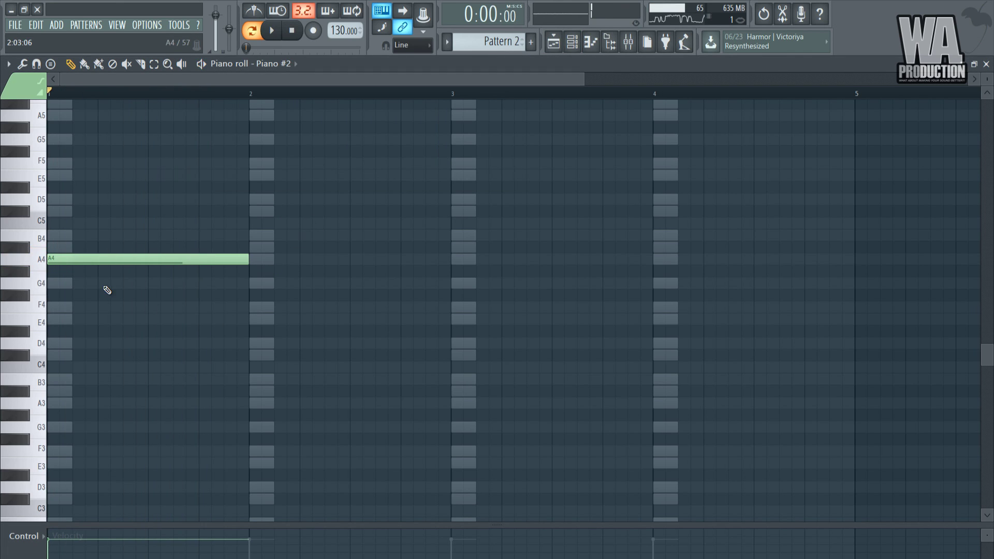
- Add a one-bar E4 note beneath the A4 in bar 1 and play the two notes together
left_click(60, 320)
key("space")
key("space")
- Add a third one-bar note low in bar 1, try it at A#3 and A3, and settle it on E3 while playing
left_click(60, 390)
key("space")
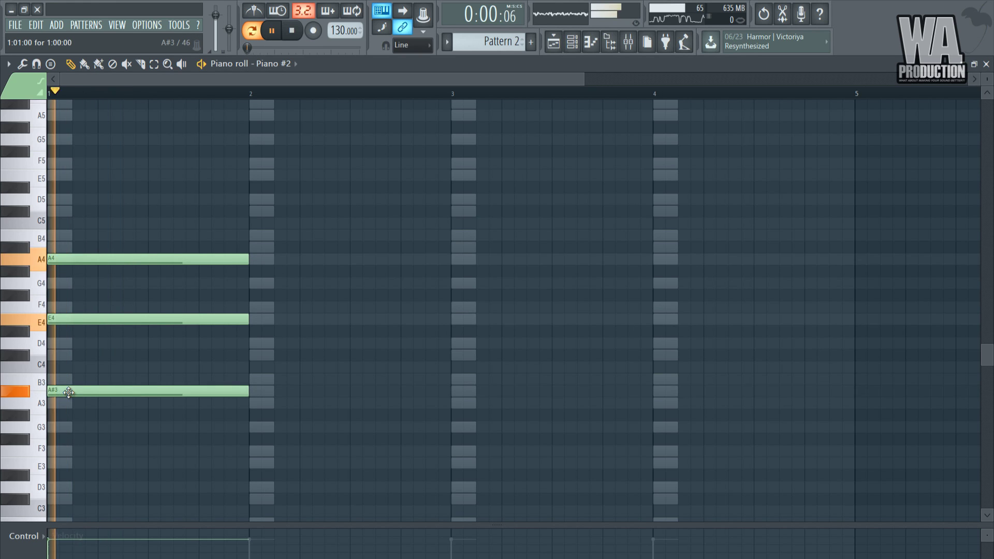
left_click_drag(60, 390, 66, 406)
key("space")
left_click_drag(68, 409, 66, 468)
key("space")
key("space")
key("space")
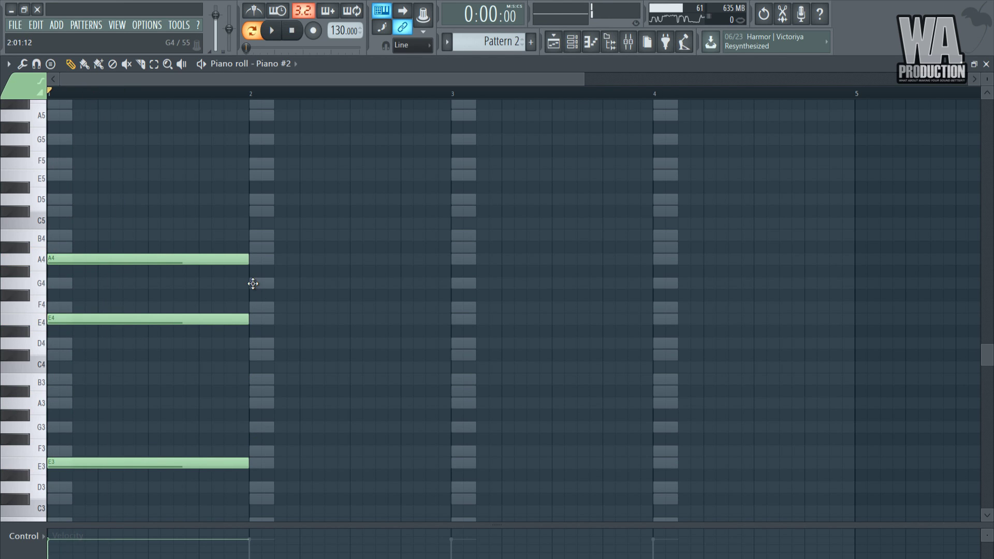
- Add one-bar notes G4, D4 and D3 in bar 2 and play the pattern
left_click(253, 283)
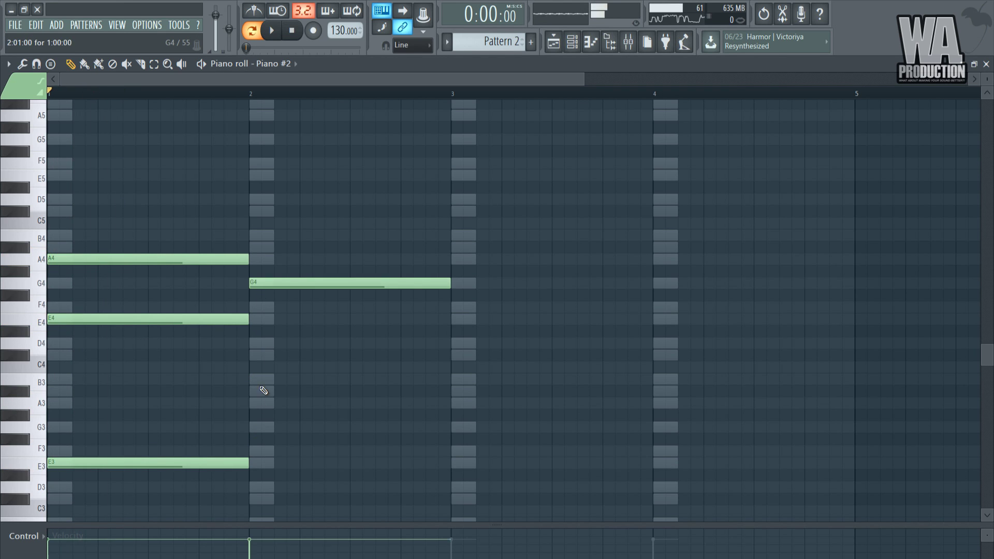
left_click(252, 347)
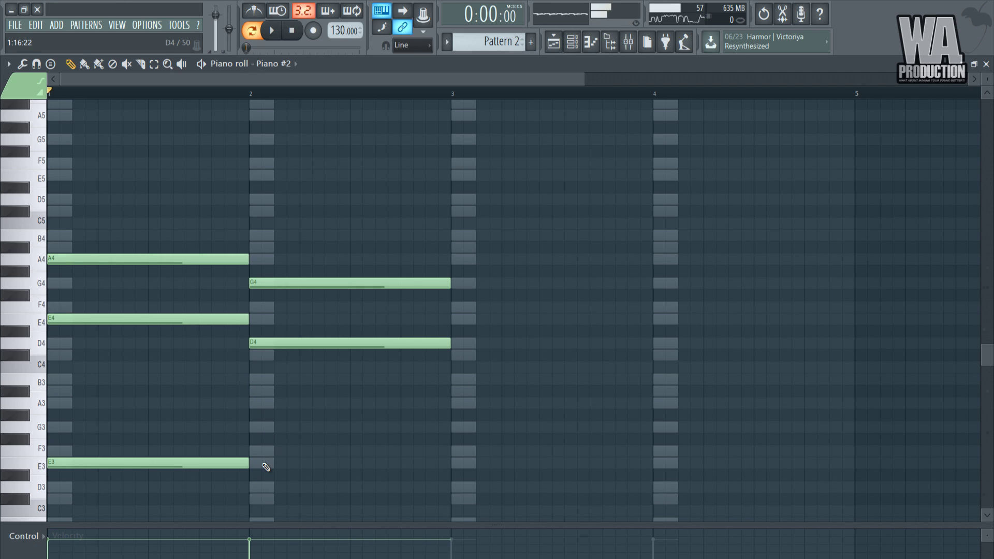
left_click(253, 496)
key("space")
mouse_move(259, 498)
left_mouse_down()
mouse_move(266, 476)
mouse_move(268, 491)
left_mouse_up()
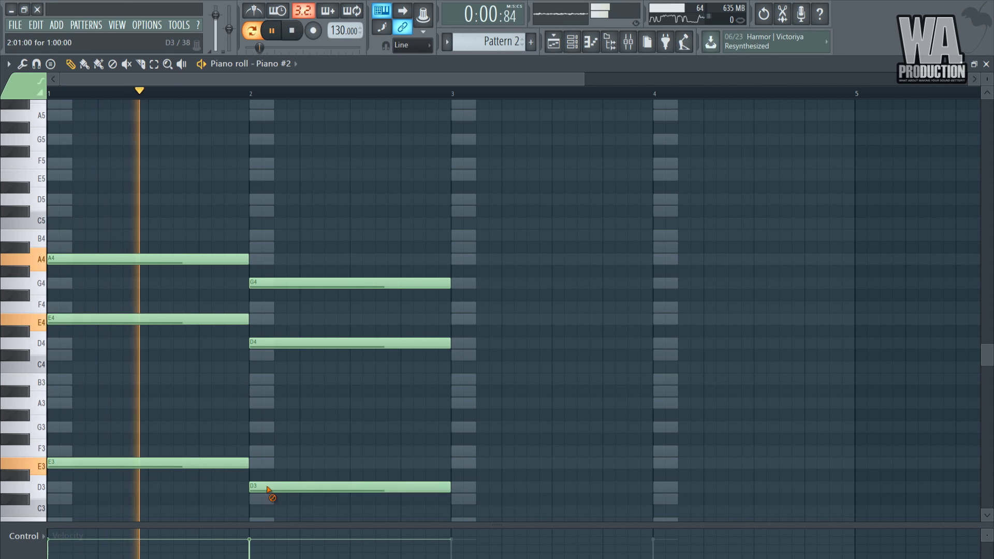
- Lower the top note of the bar 2 chord to F4 during playback, and stop the pattern
scroll(295, 424, "down", 3)
left_click_drag(266, 215, 266, 238)
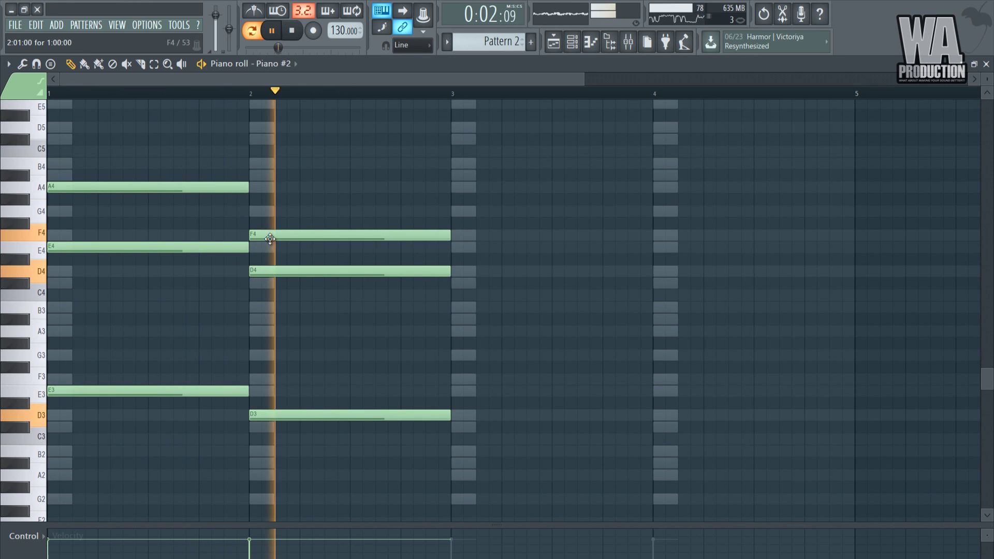
key("space")
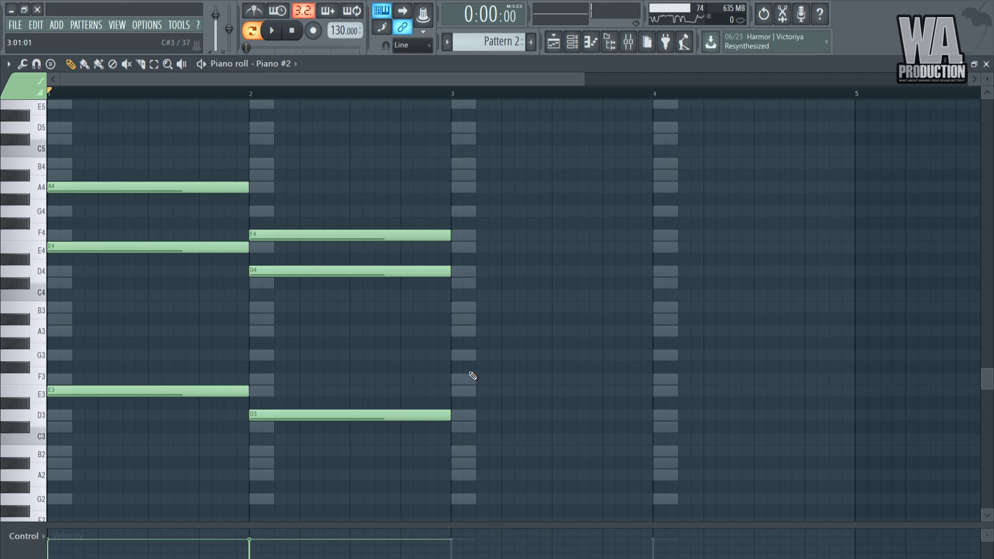
- Add one-bar notes C#3, C#4 and E4 in bar 3 and start playback
left_click(466, 427)
left_click(458, 284)
key("space")
left_click(458, 247)
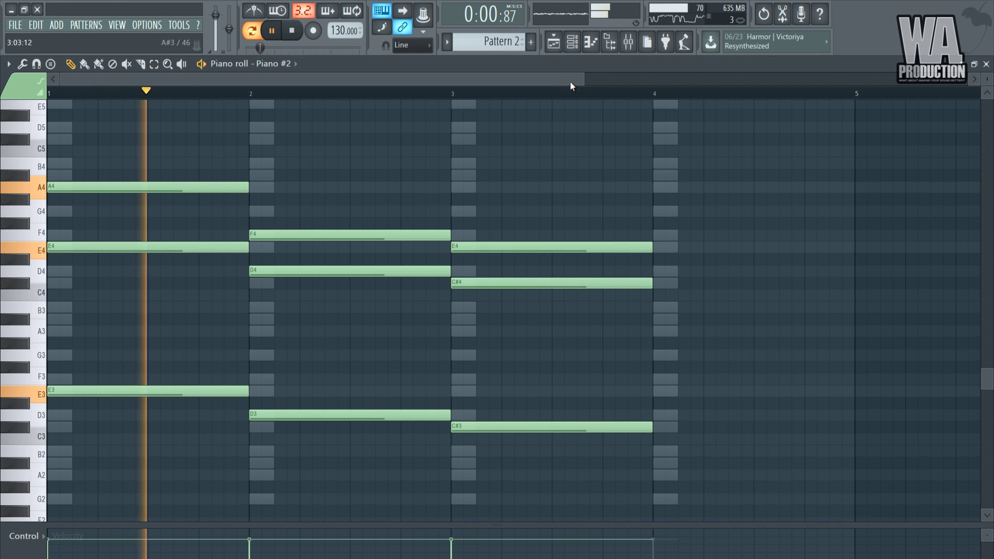
- Try lowering the top note of the bar 2 chord to E4, and undo the change
left_click_drag(583, 79, 675, 92)
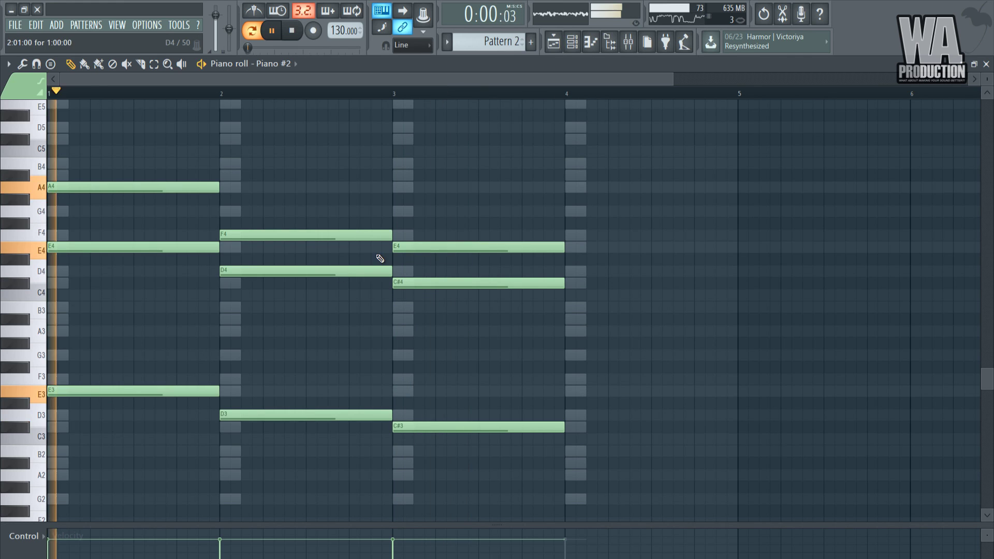
left_click_drag(324, 236, 324, 252)
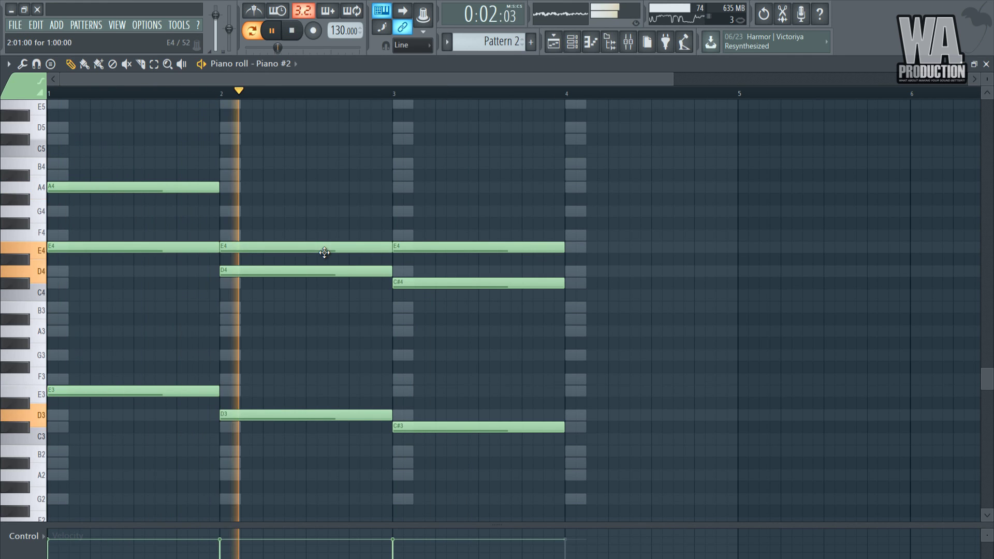
key("ctrl+z")
- Move the three bar 3 notes to F4, A#3 and F3 while the pattern plays
left_click_drag(424, 252, 421, 330)
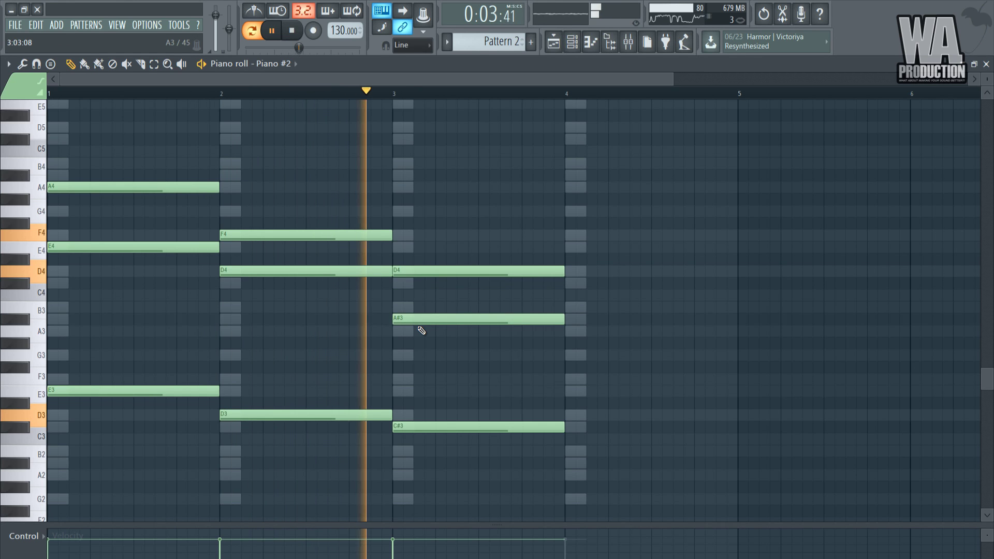
left_click_drag(413, 427, 413, 391)
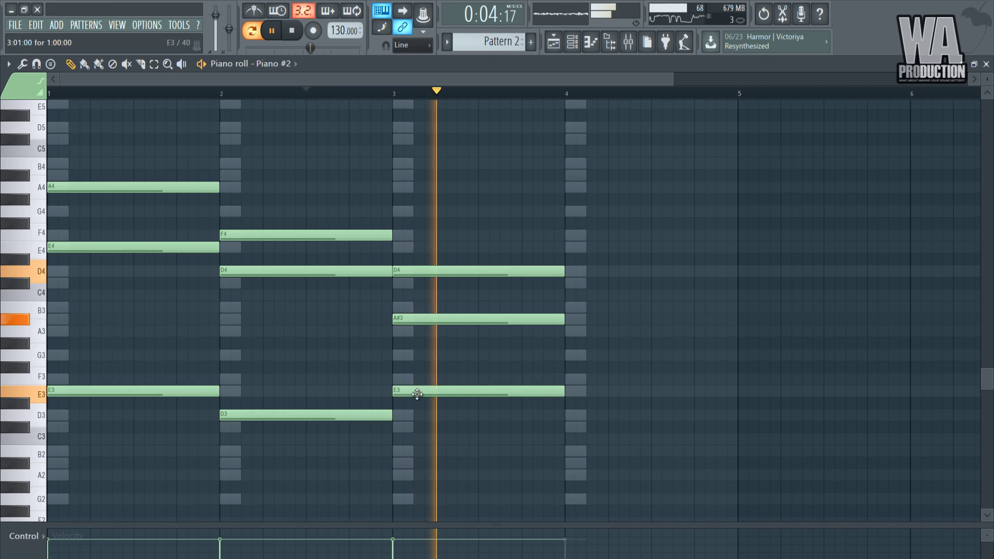
left_click_drag(416, 395, 416, 382)
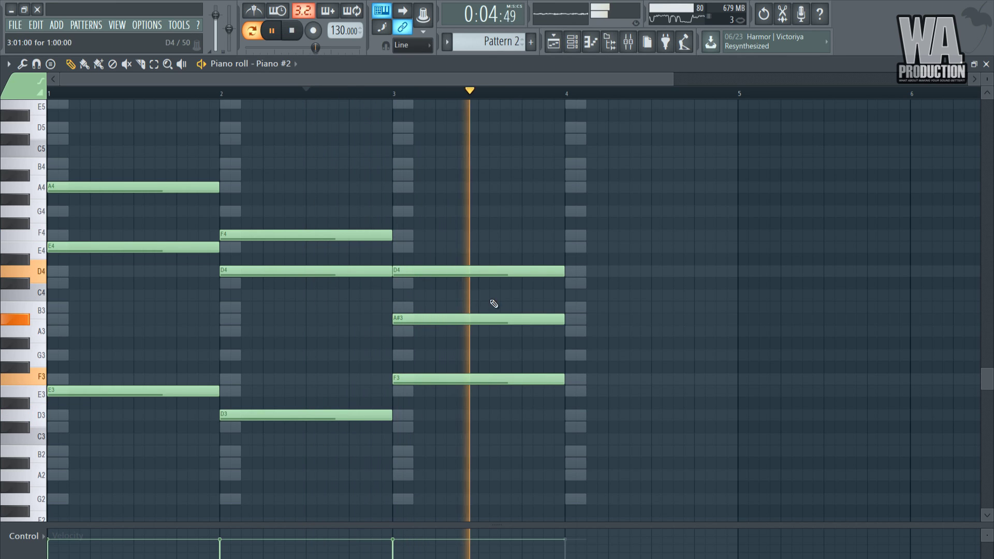
left_click_drag(421, 271, 422, 235)
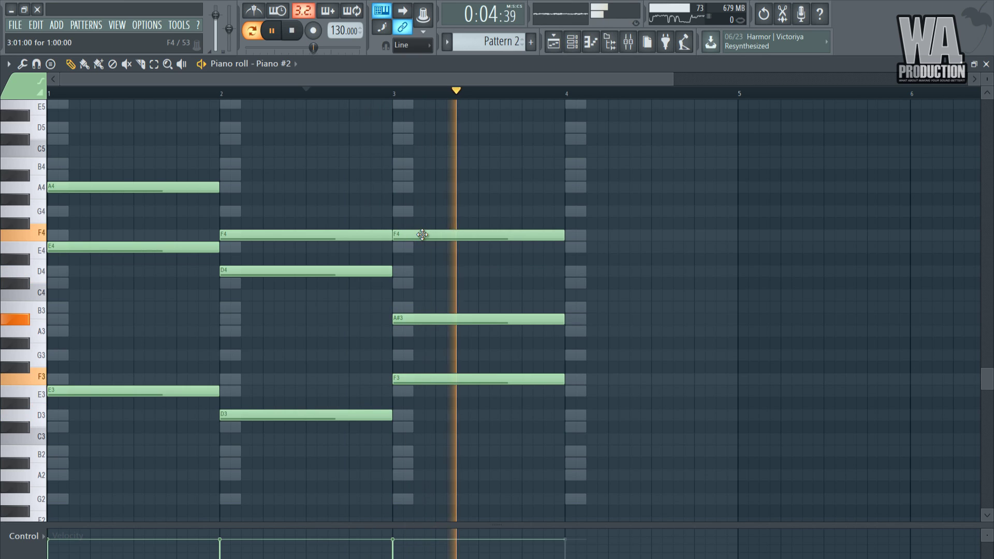
- Play the three-chord progression from the start several times and stop playback
left_click(293, 34)
key("space")
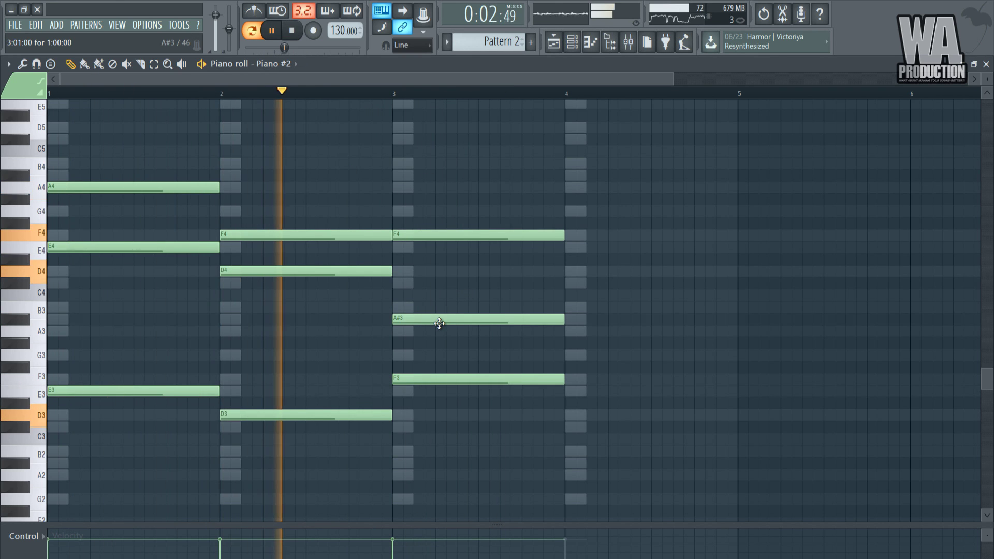
key("space")
key("space")
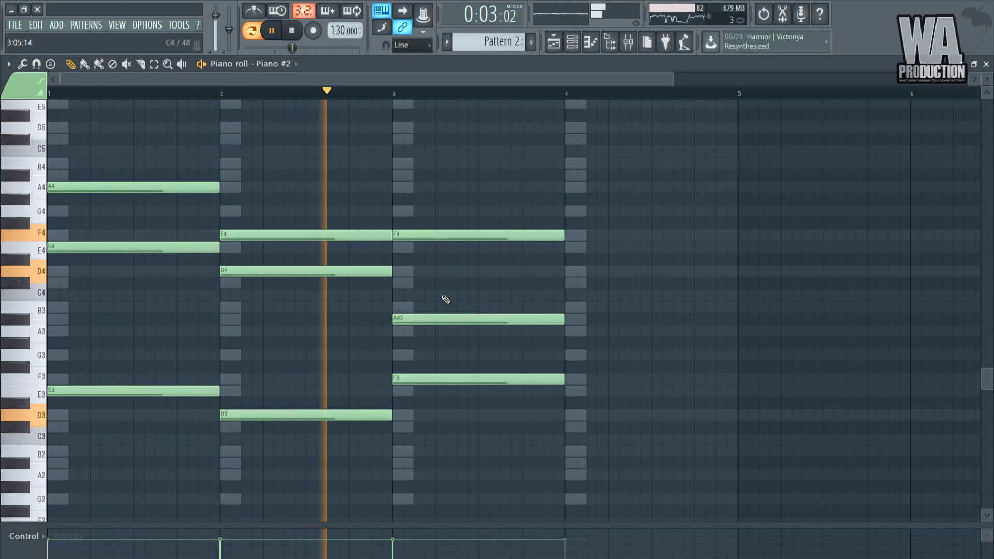
key("space")
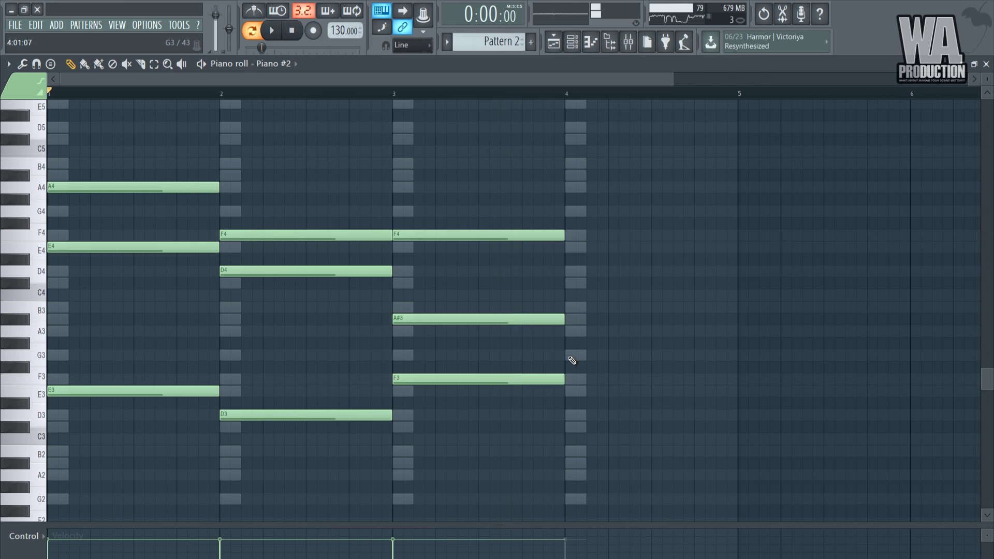
- Add one-bar notes G3, E4 and G4 in bar 4, raise the G3 to A3 during playback, and stop the pattern
left_click(572, 355)
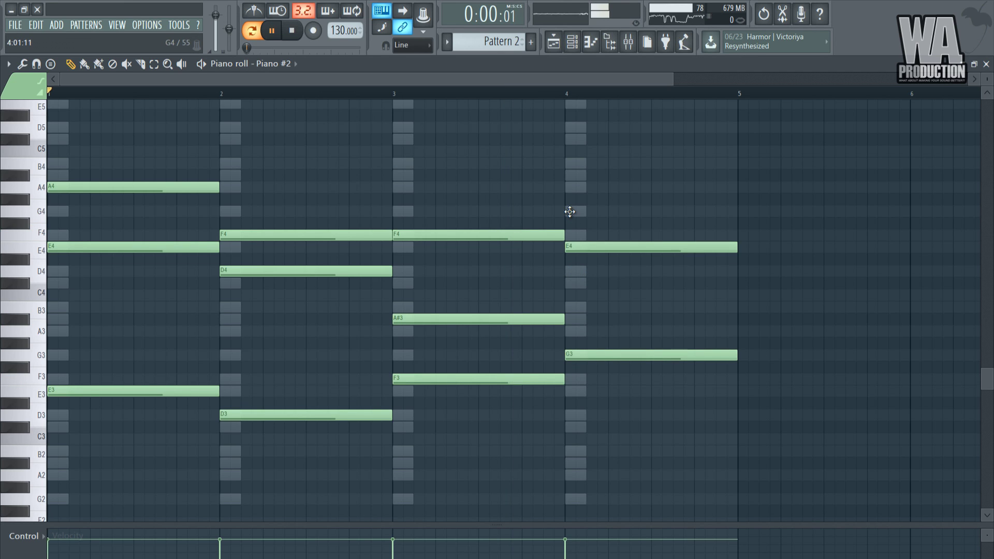
left_click(570, 211)
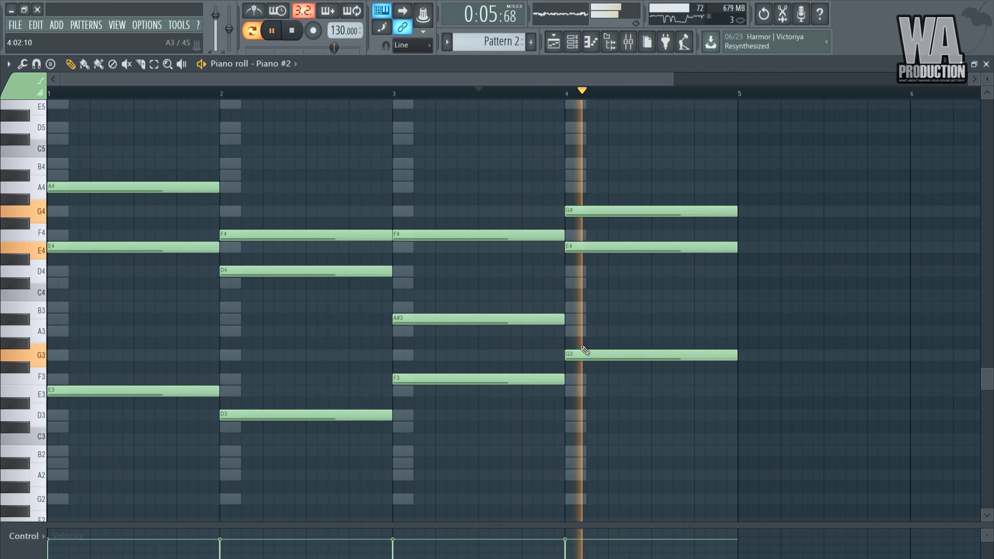
left_click_drag(584, 351, 584, 331)
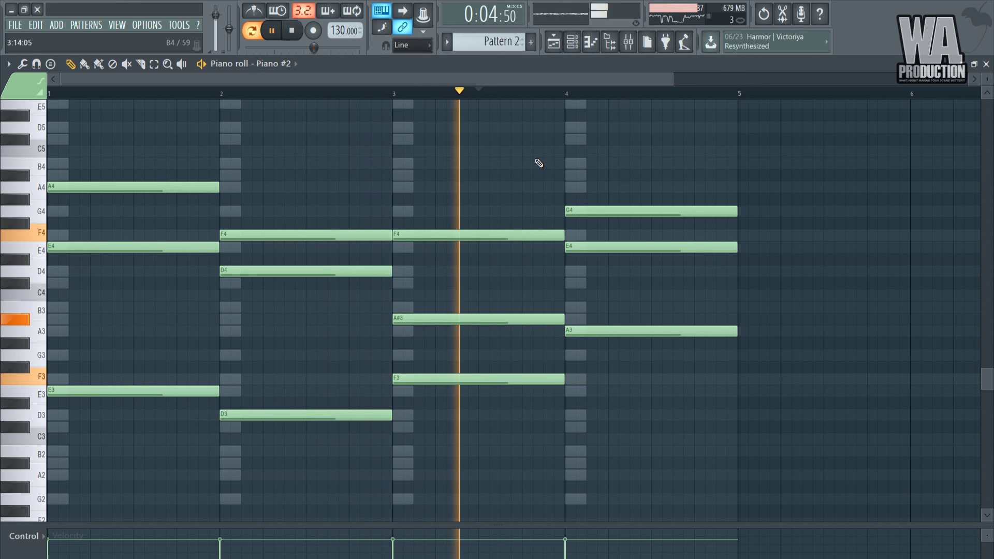
left_click(299, 39)
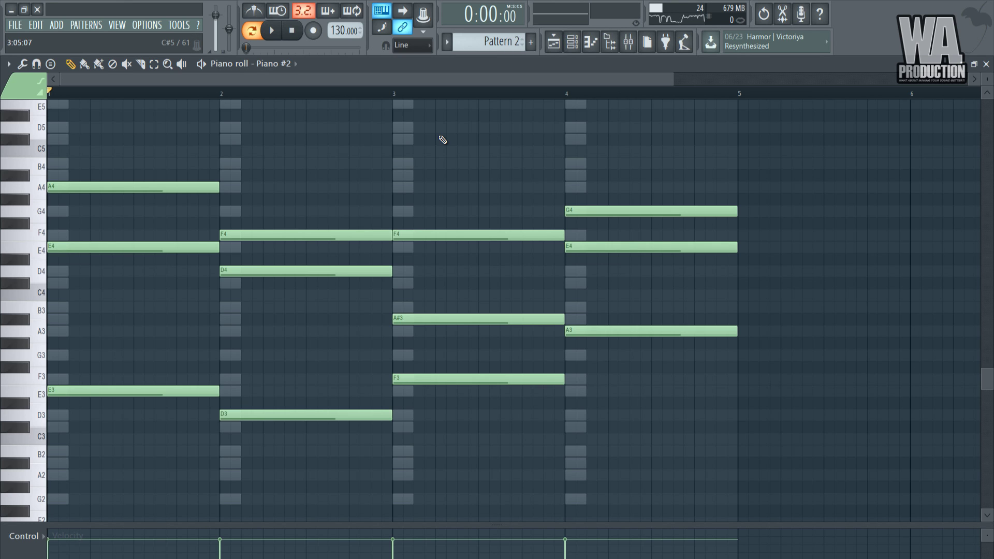
- Select the top note of each of the four chords and lower their velocities to slightly different levels below 40%
scroll(441, 141, "up", 1)
scroll(444, 151, "down", 1)
left_click_drag(130, 163, 206, 204)
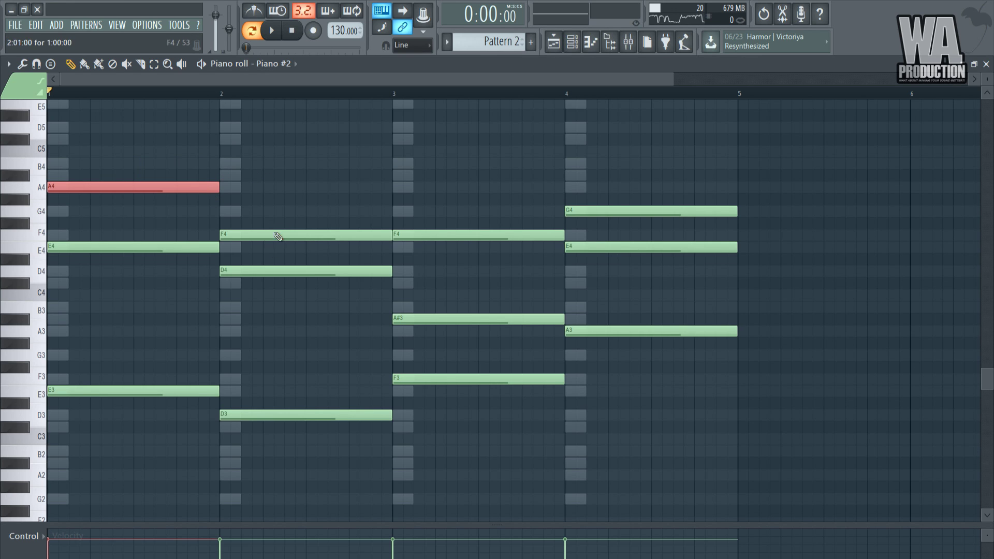
left_click(270, 234, "shift")
left_click(420, 234, "shift")
left_click(582, 212, "shift")
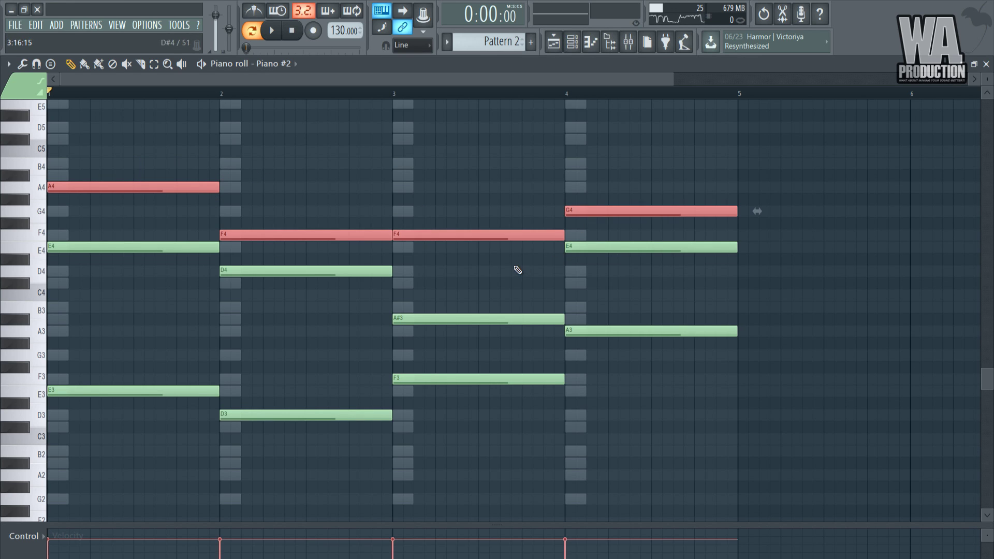
left_click_drag(58, 556, 99, 553)
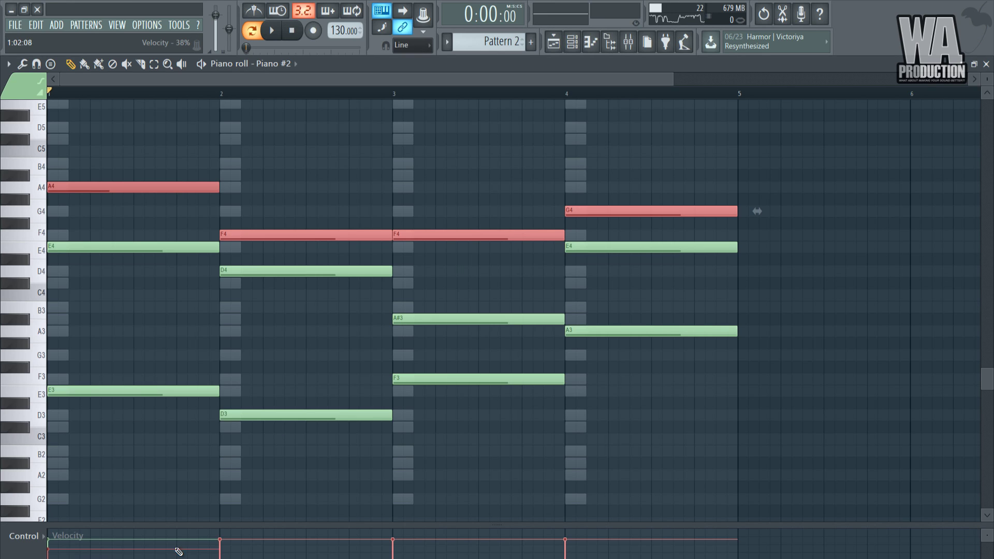
left_click_drag(224, 553, 409, 551)
left_click_drag(572, 556, 570, 554)
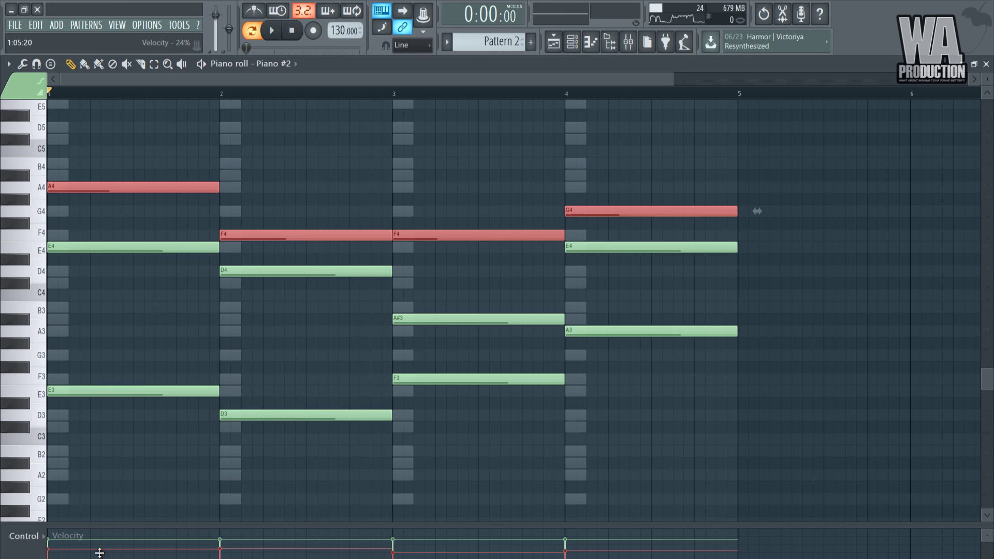
- Select the bottom chord notes E3, D3, F3 and A3 and reduce their velocity together through the note properties
left_click(153, 341, "ctrl")
left_click_drag(149, 298, 158, 248)
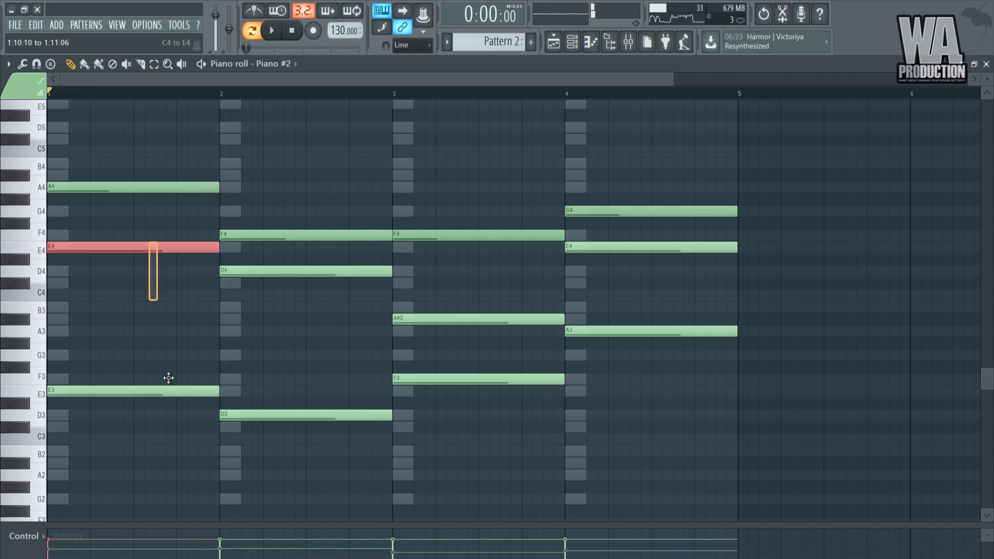
left_click_drag(156, 420, 164, 374)
left_click_drag(244, 444, 284, 398)
left_click(454, 381, "ctrl+shift")
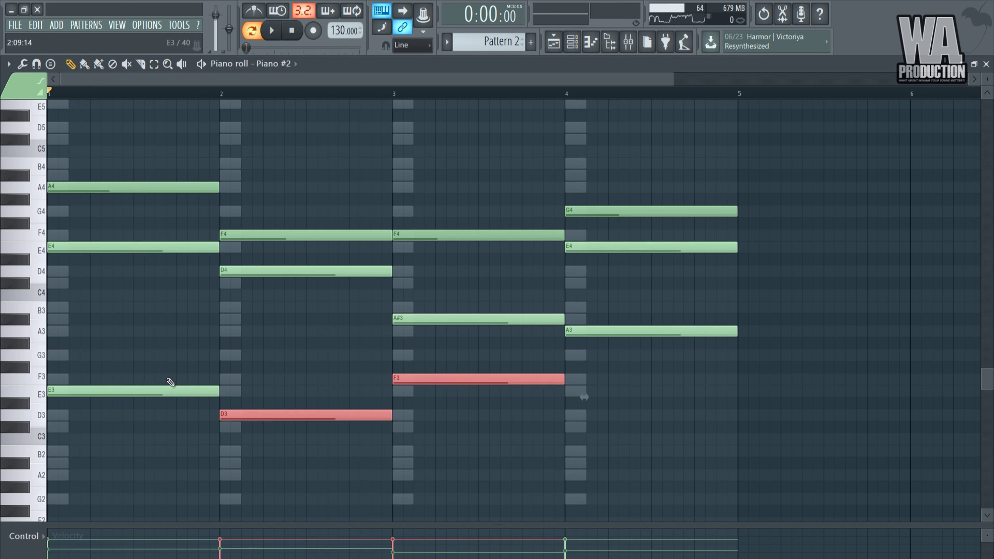
left_click_drag(181, 421, 212, 380)
left_click_drag(663, 361, 629, 329)
double_click(613, 327)
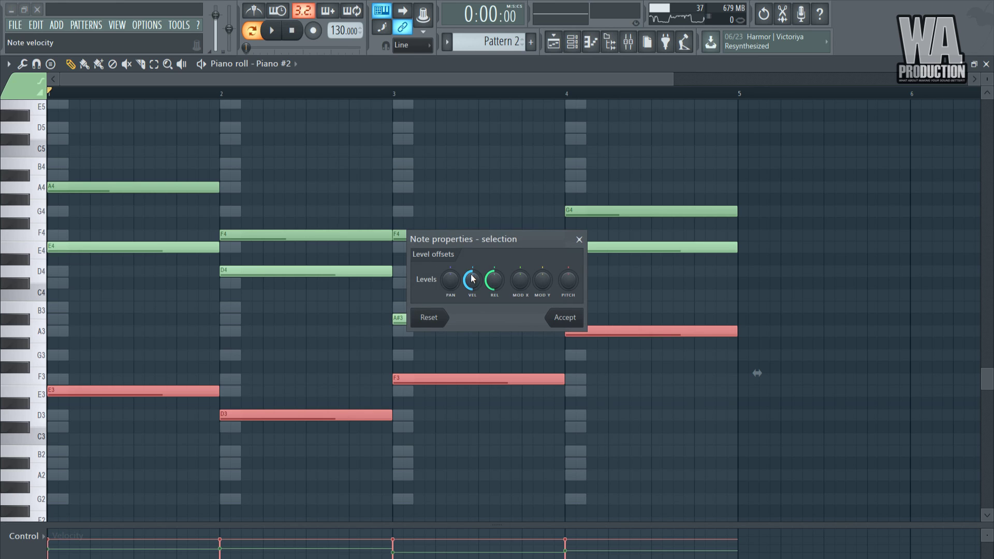
left_click(561, 317)
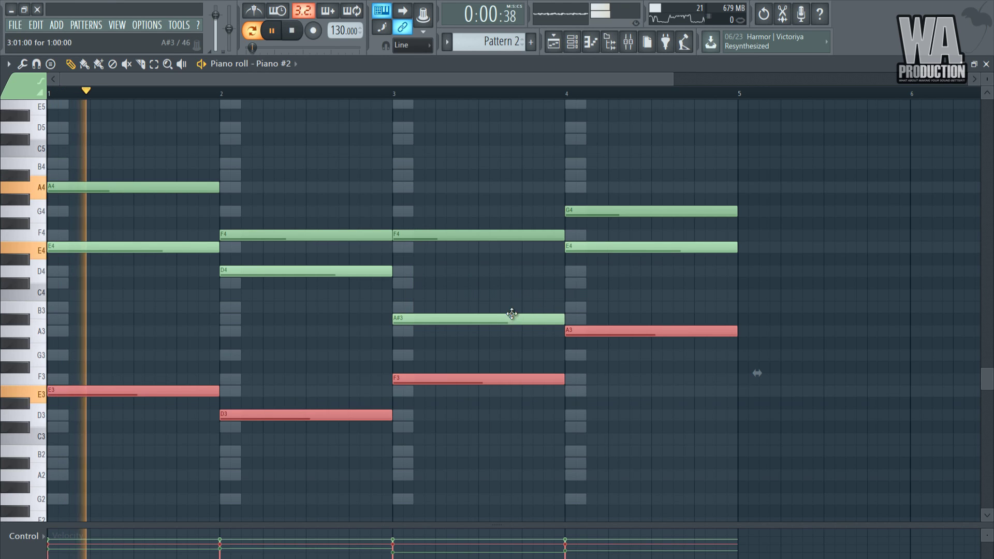
- Lower the velocities of the middle chord notes E4, D4, A#3 and E4 to varied levels and play the pattern
left_click(129, 246, "ctrl")
left_click(244, 271, "ctrl")
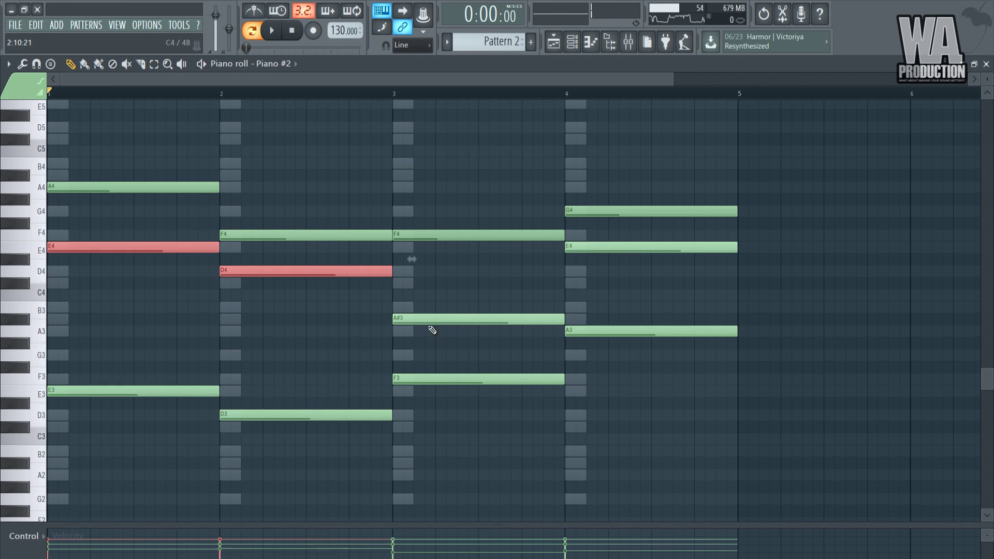
left_click(599, 246, "ctrl")
mouse_move(122, 555)
left_mouse_down()
mouse_move(568, 547)
mouse_move(222, 539)
mouse_move(410, 554)
left_mouse_up()
key("space")
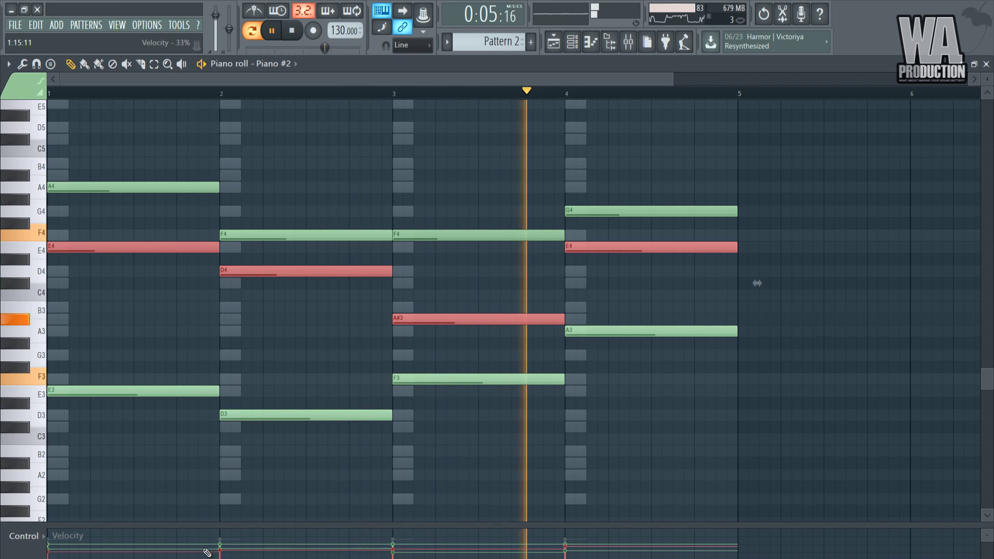
left_click(217, 337, "ctrl")
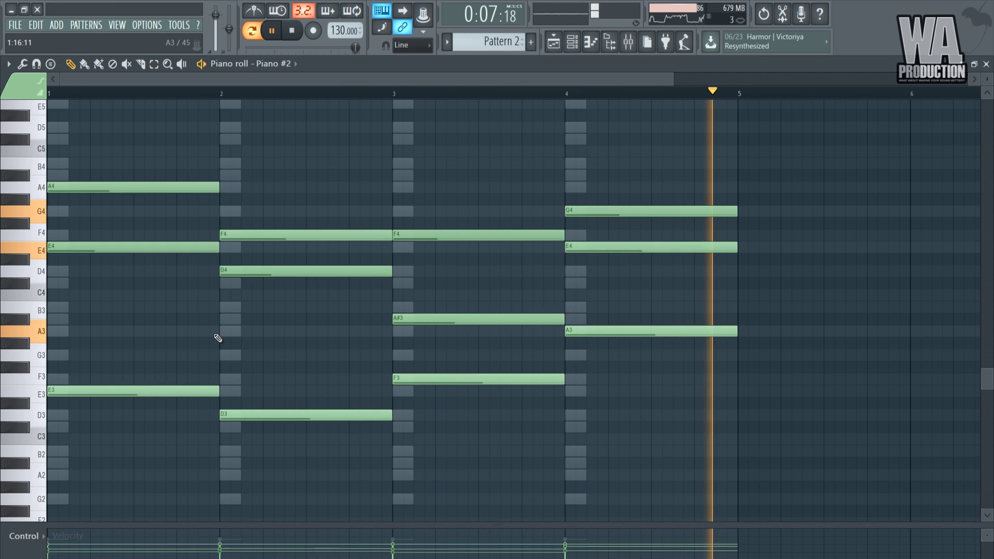
scroll(244, 280, "up", 1)
key("space")
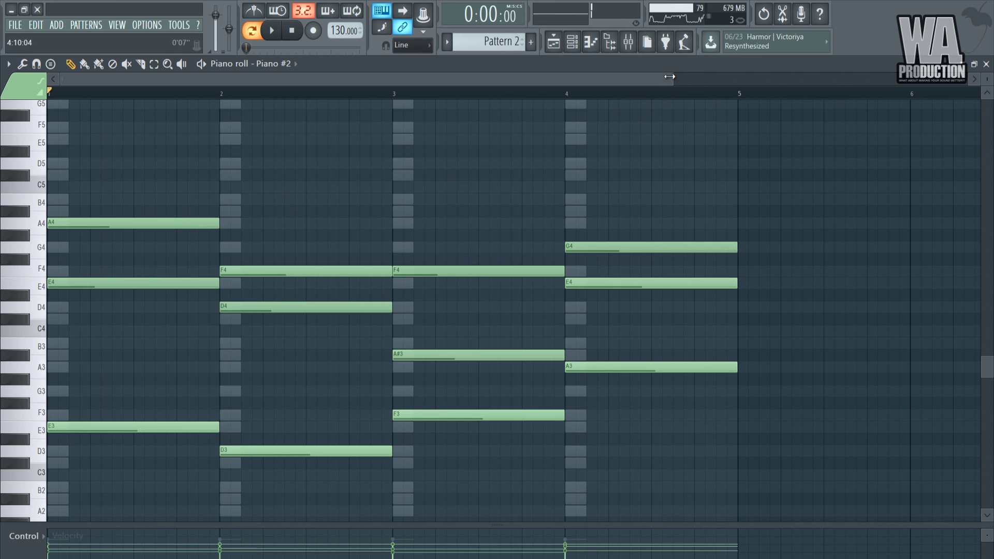
- Turn off grid snapping, shorten the A4 note in bar 1, and nudge the F4 note in bar 2 slightly earlier
left_click_drag(672, 80, 357, 81)
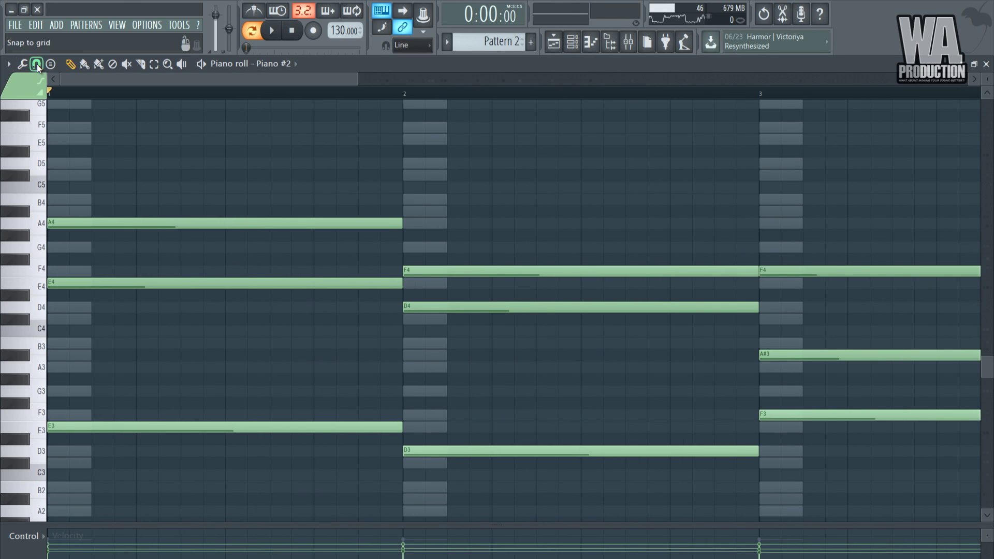
left_click(36, 64)
left_click(48, 124)
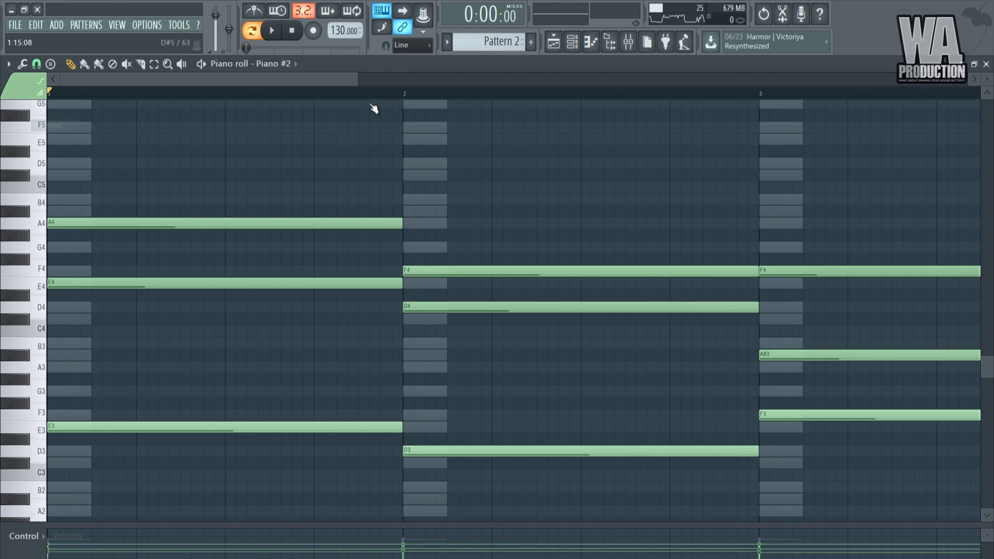
scroll(521, 262, "up", 2)
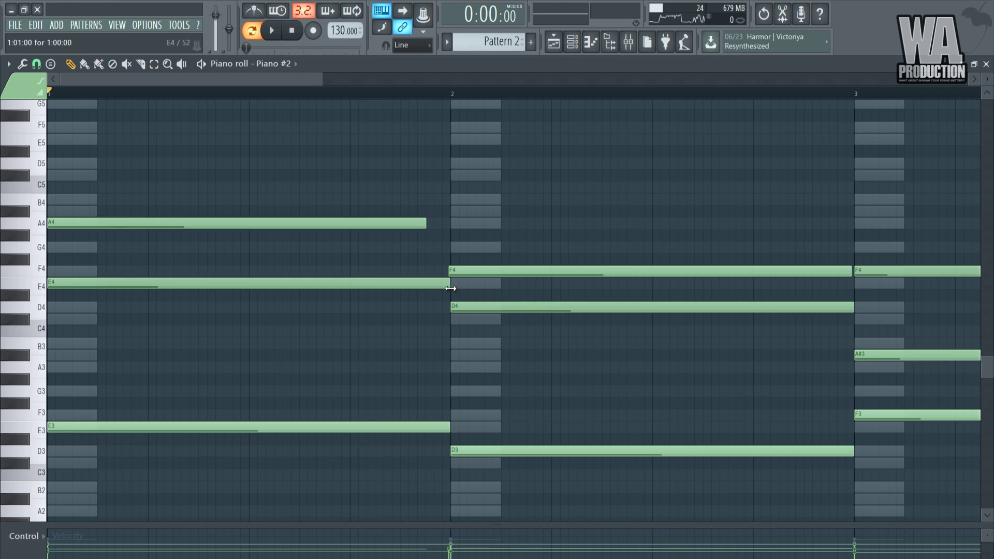
- Shorten the bar 1 E4 note, nudge the bar 2 D4 note slightly later and shorten it, and play from late in bar 1
left_click(376, 94)
key("space")
left_click_drag(483, 306, 486, 308)
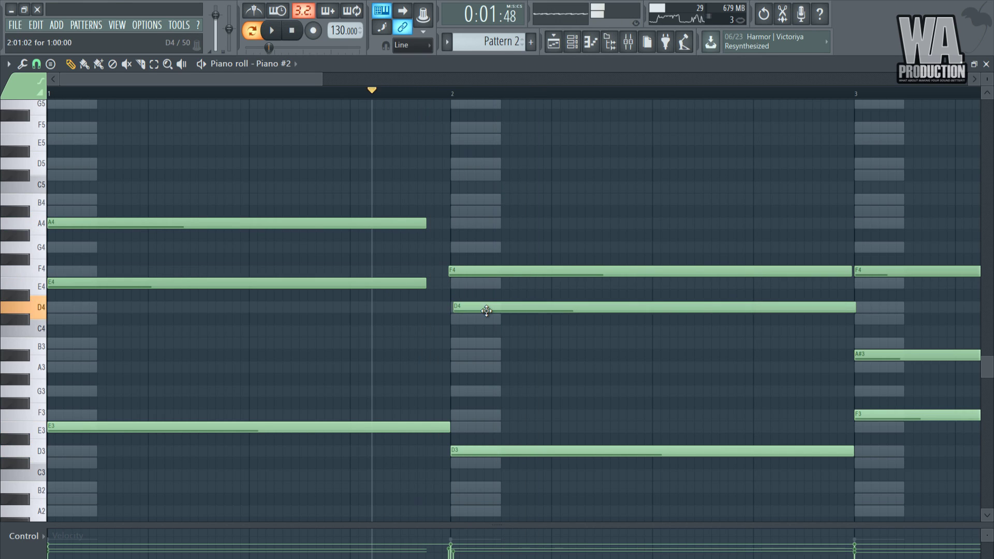
key("space")
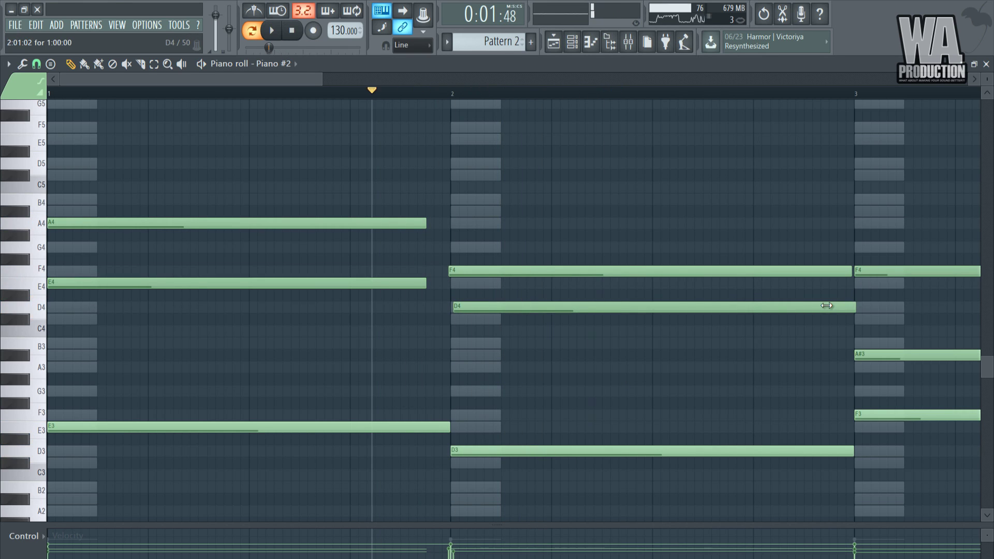
key("space")
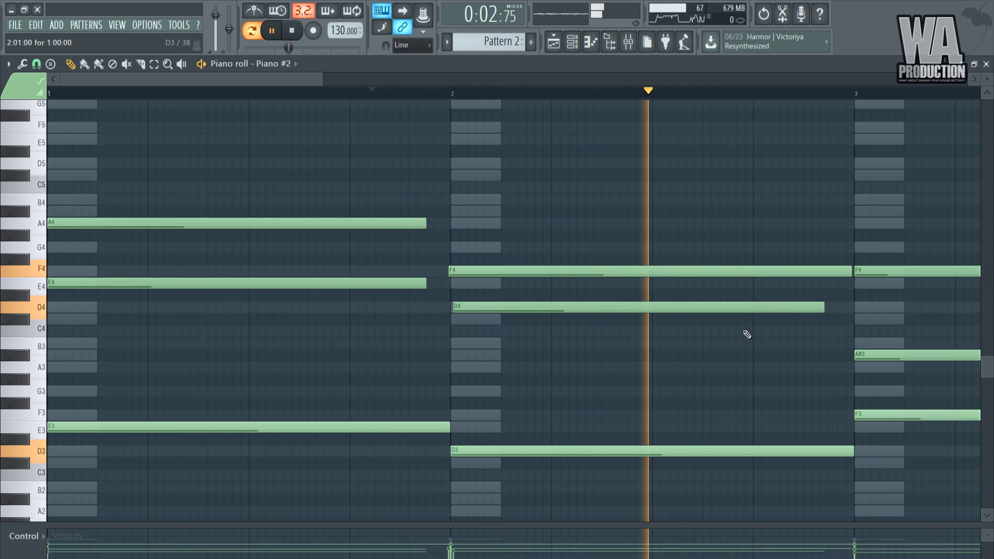
- Nudge the bar 3 A#3 note slightly later, and shorten both it and the bar 3 F4 note by different amounts
left_click_drag(309, 80, 409, 81)
left_click_drag(531, 357, 533, 358)
left_click_drag(902, 356, 882, 356)
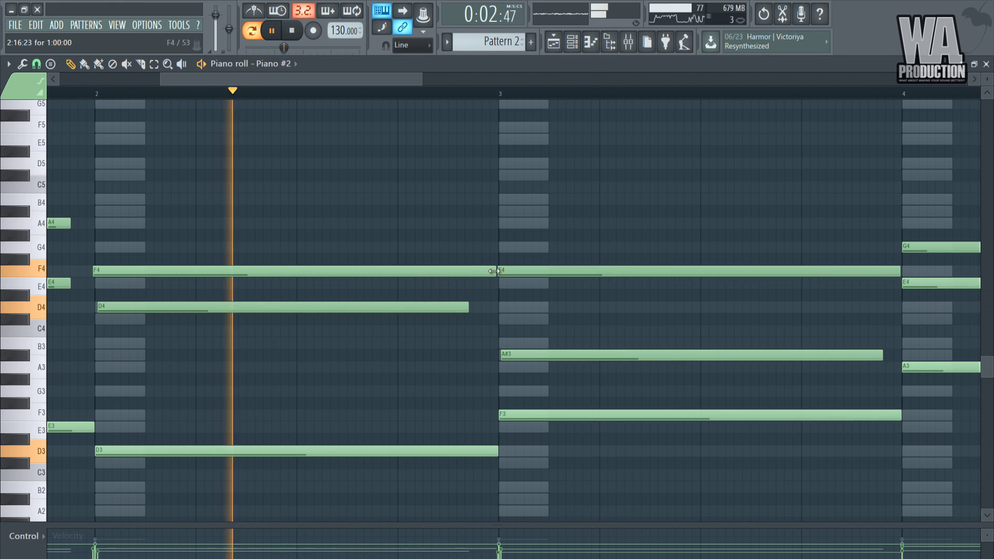
key("space")
key("space")
left_click_drag(896, 270, 843, 273)
- Nudge the bar 4 G4 note slightly later, and shorten it and the E4 note below it by different amounts
left_click_drag(399, 79, 537, 78)
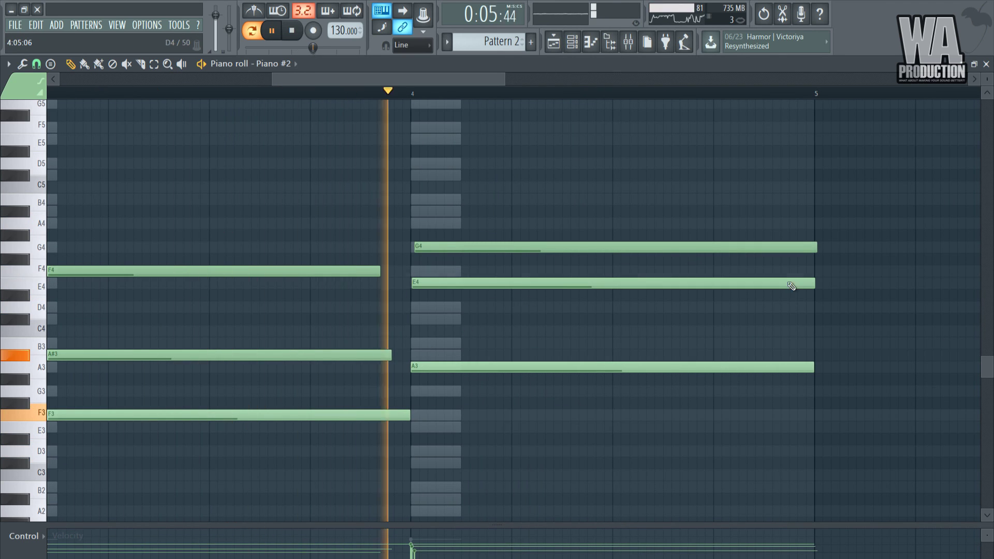
left_click_drag(816, 248, 781, 248)
left_click_drag(813, 283, 802, 284)
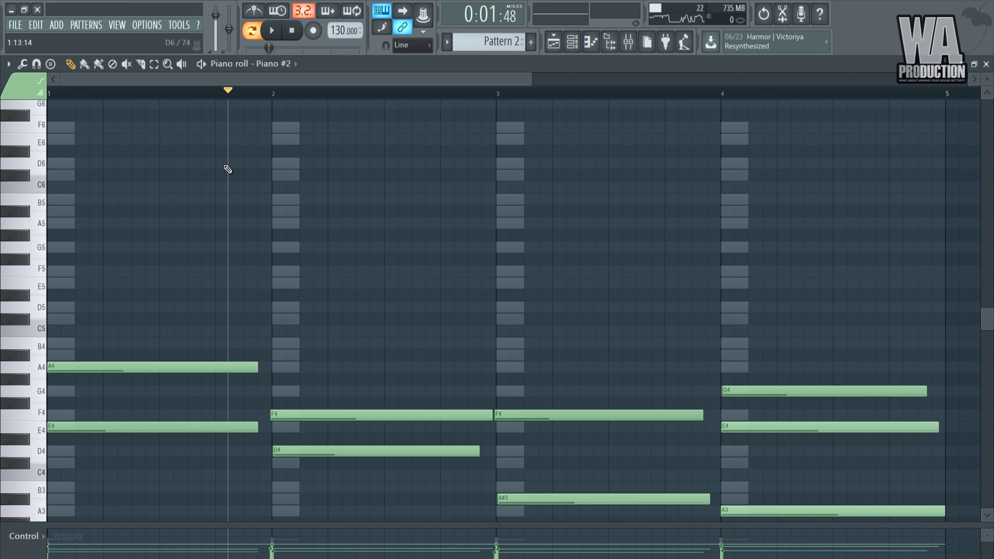
- Start a melody above the bar 1 chord with a six-step C#6 note followed by a two-step A#5 note
scroll(227, 169, "up", 1)
left_click(49, 177)
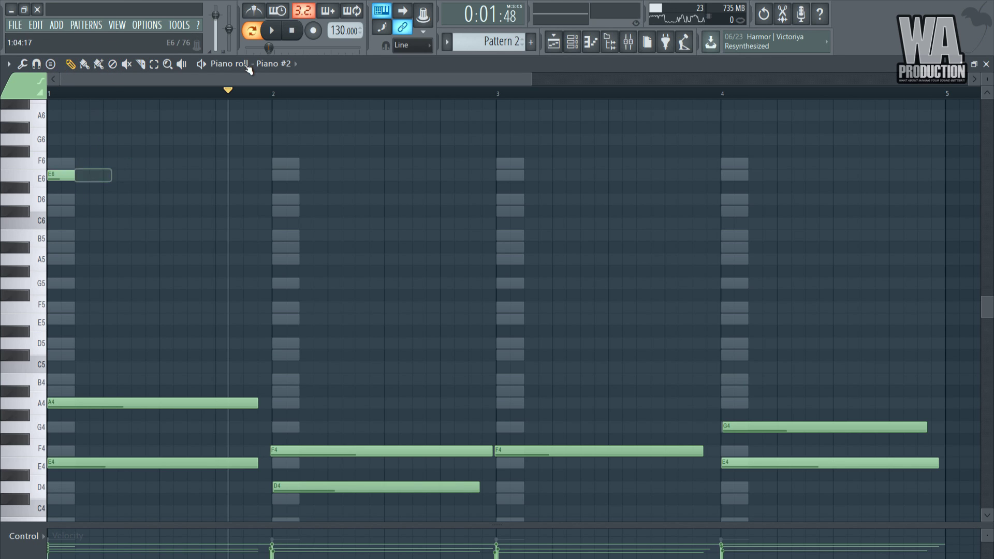
key("space")
key("space")
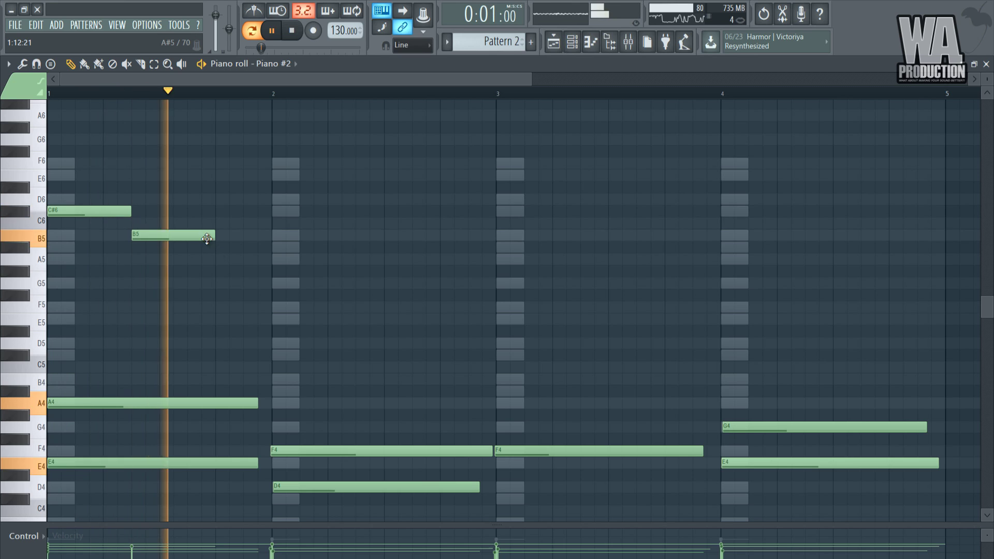
left_click_drag(202, 235, 194, 248)
key("space")
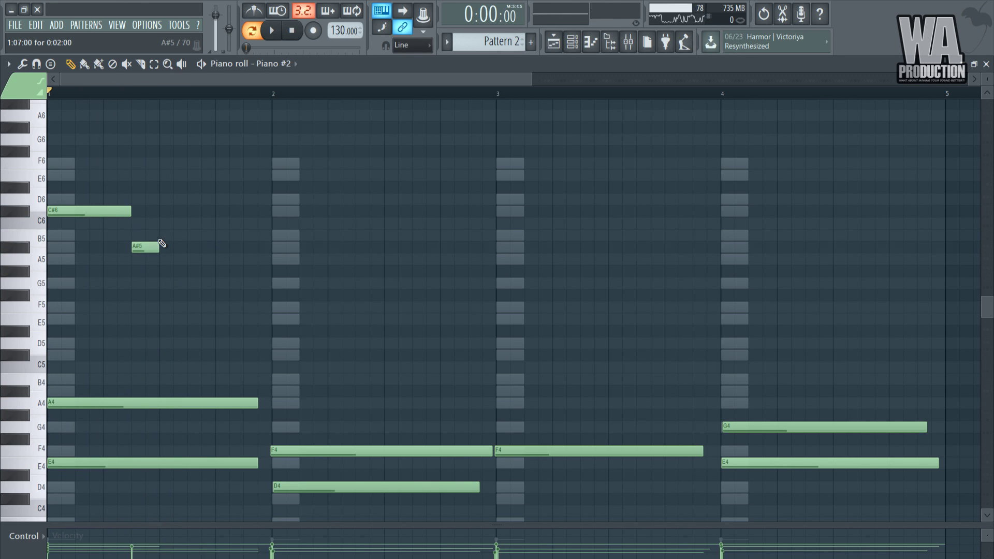
- Try adding short B5 and A#5 melody notes in bar 1, with the note before them lowered to A5
key("space")
left_click(188, 249)
key("space")
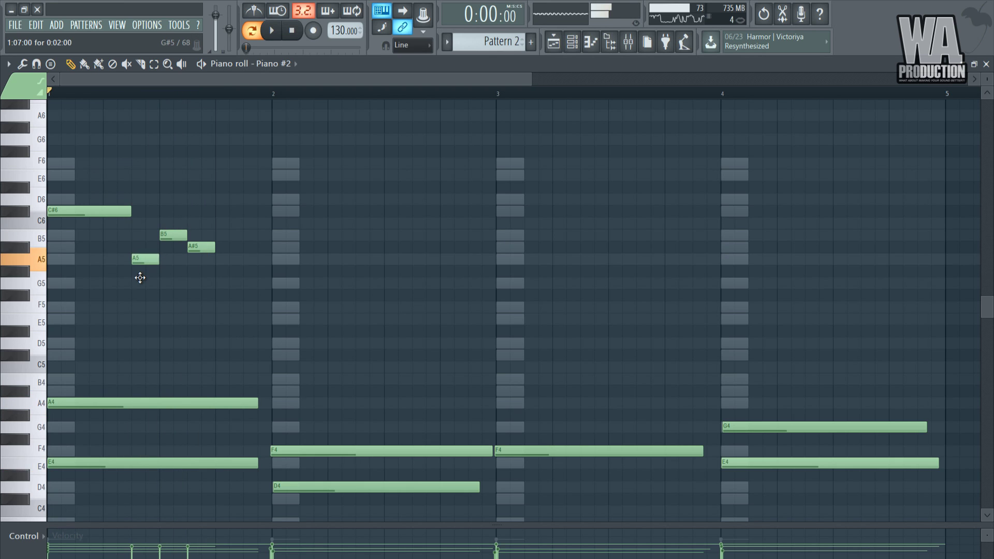
- Lower the short A5 melody note to G5 and delete the B5 and A#5 notes that follow it
left_click_drag(140, 275, 138, 285)
key("space")
key("space")
right_click(200, 248)
right_click(173, 236)
key("space")
- Lower the opening C#6 melody note to A5 and replay the pattern
left_click_drag(114, 214, 108, 265)
key("space")
key("space")
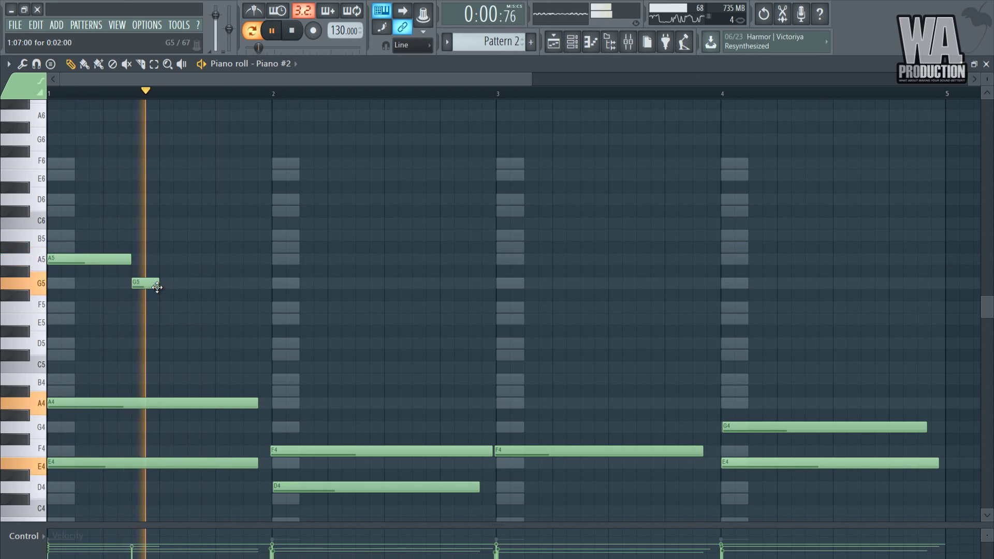
- Lengthen the G5 melody note to four steps and add an equally long F5 note right after it
key("space")
left_click_drag(181, 284, 188, 284)
key("space")
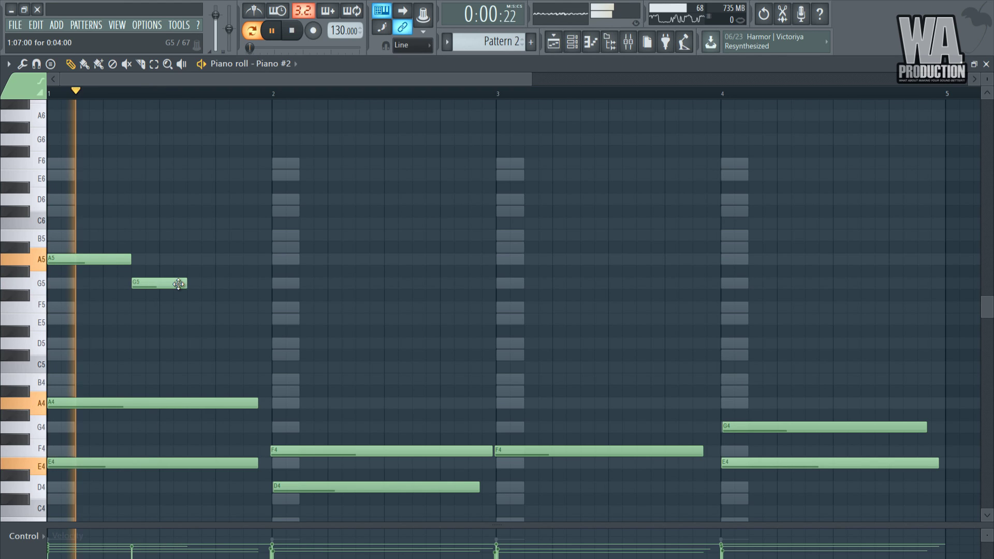
key("space")
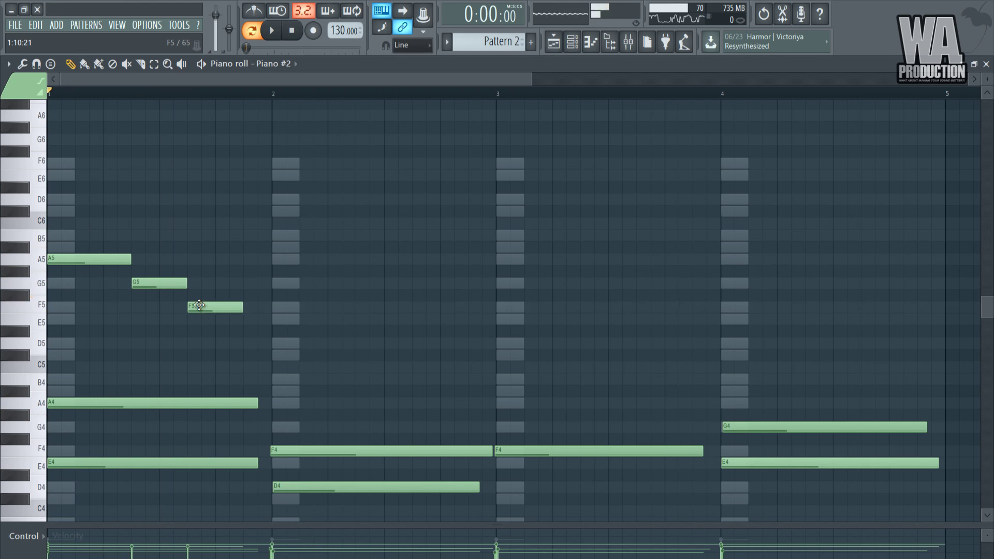
- Try raising the F5 melody note in bar 1 to A#5 and play the pattern
left_click_drag(201, 307, 198, 247)
key("space")
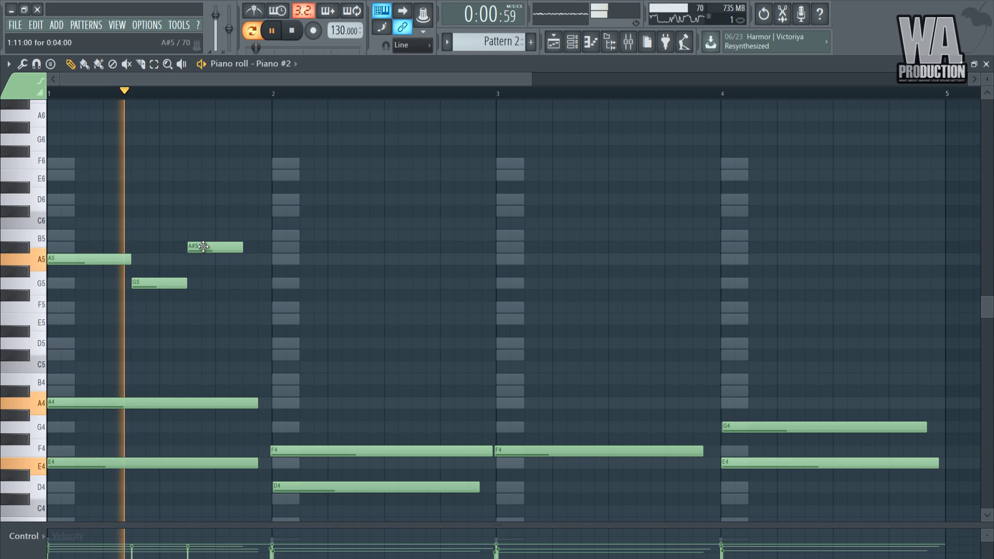
key("space")
- Return the third melody note to F5 and add a two-step E5 note after it to fill bar 1
left_click_drag(219, 312, 231, 307)
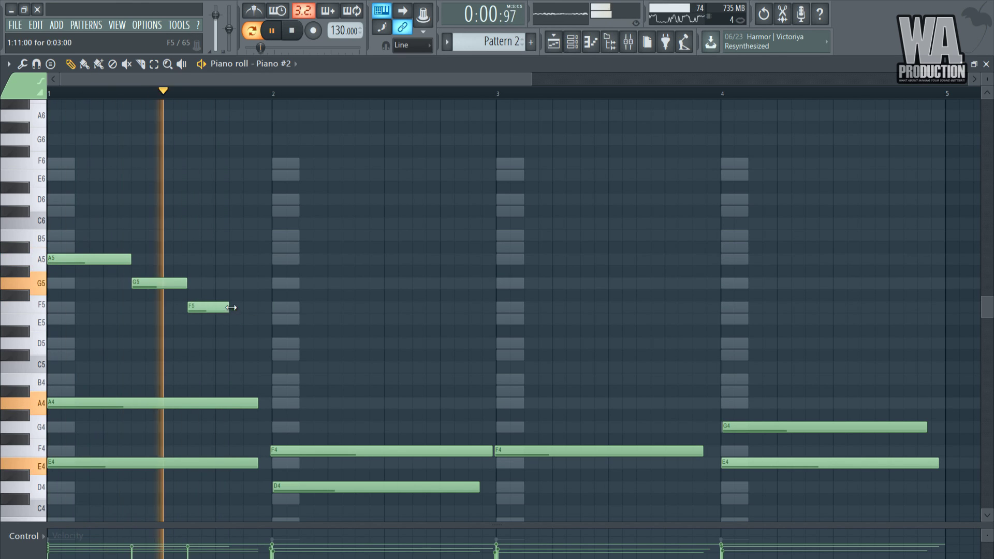
left_click(236, 319)
key("space")
left_click_drag(260, 321, 269, 321)
key("space")
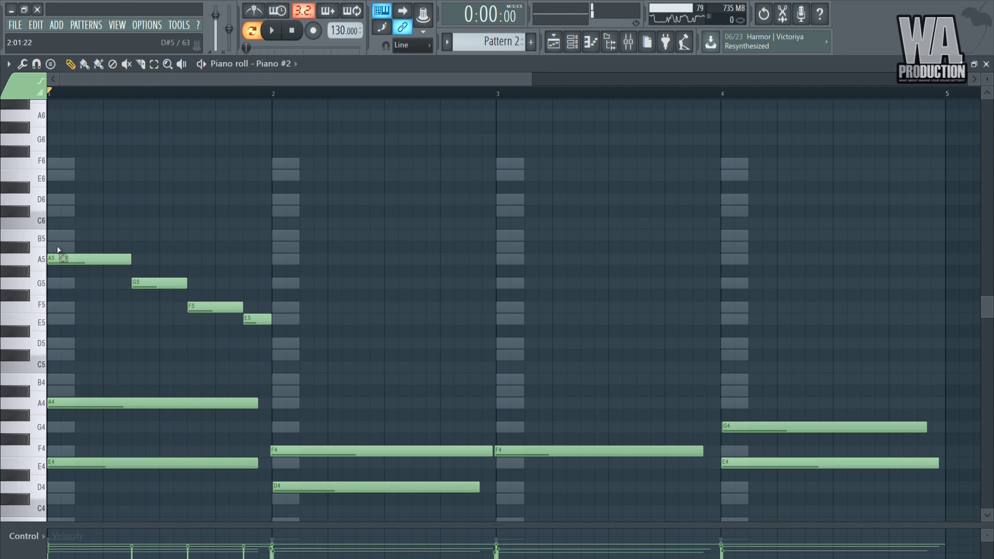
- Copy the four melody notes of bar 1 into bar 2 and deselect them
key("space")
left_click_drag(301, 266, 296, 269)
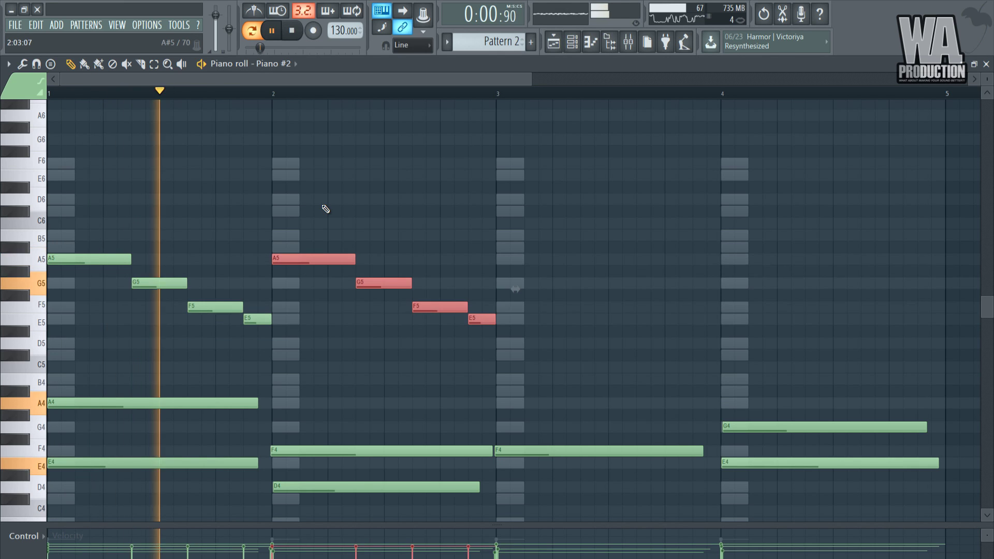
left_click(320, 211, "ctrl")
- Audition B5 and A#5 for the third melody note of bar 2 and settle on D5
key("space")
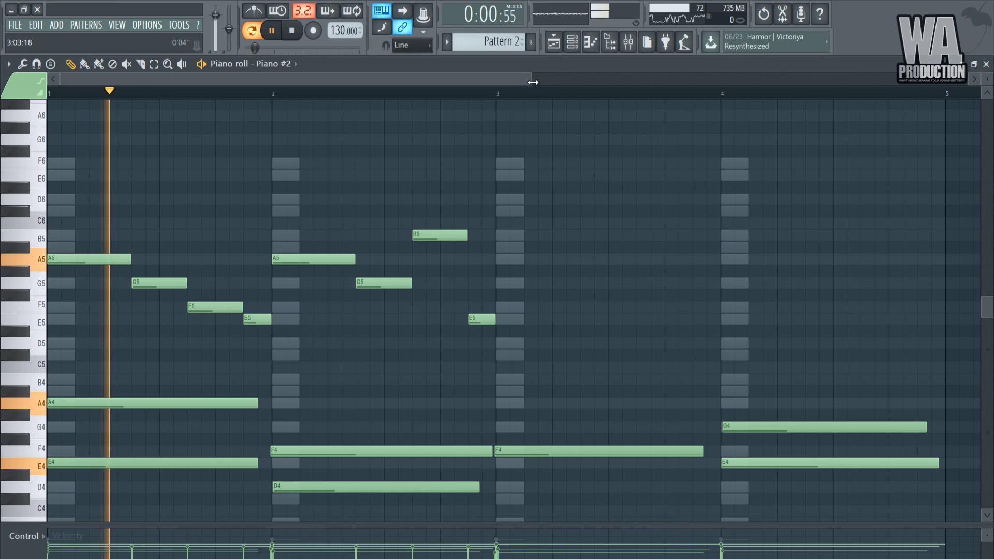
scroll(481, 228, "down", 1)
scroll(506, 222, "down", 1)
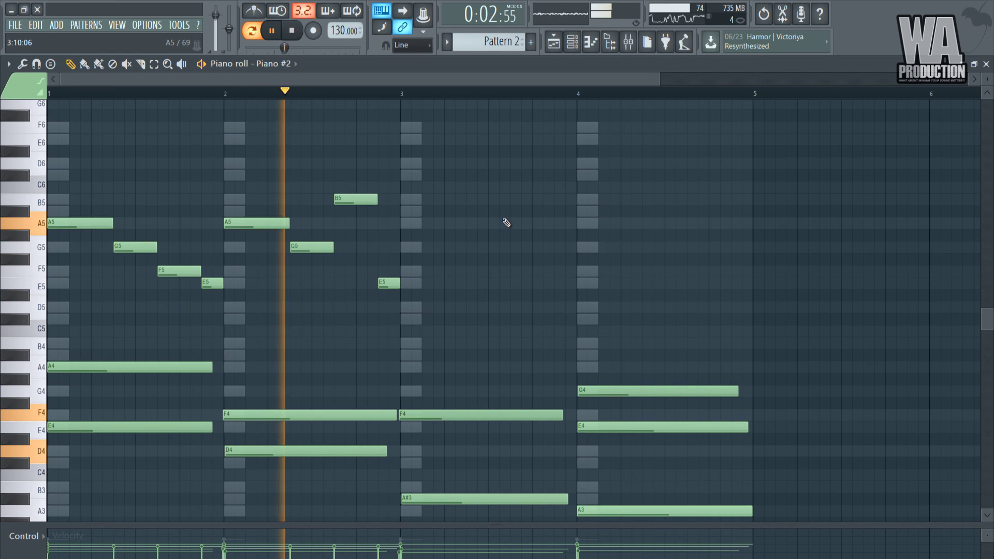
left_click_drag(362, 198, 362, 211)
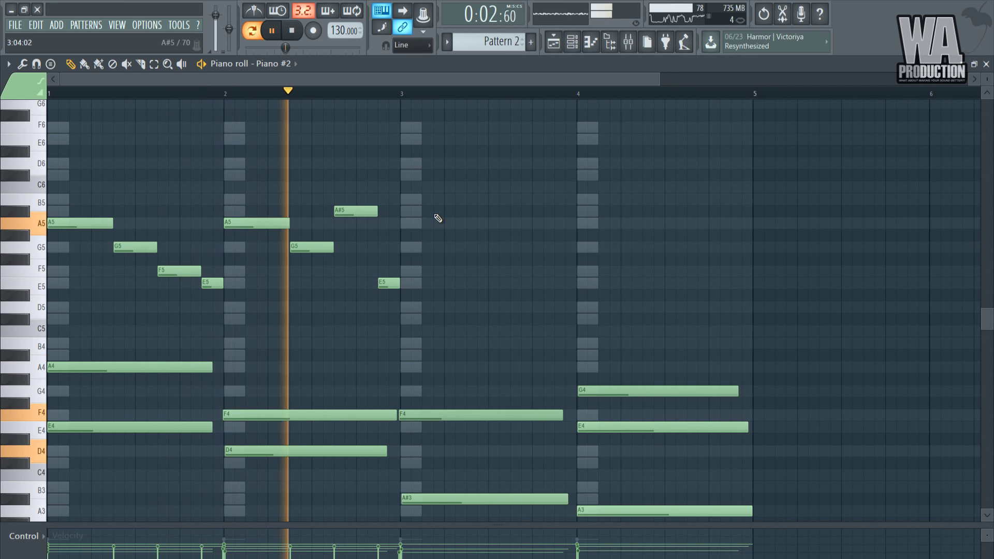
key("space")
left_click_drag(360, 227, 357, 310)
key("space")
- Copy the bar 2 melody into bar 3, lower the first copied note to D5 and play the pattern
left_click_drag(438, 335, 14, 166)
left_click_drag(487, 336, 242, 206)
key("space")
left_click_drag(244, 224, 441, 229)
left_click(446, 235)
right_click(433, 236)
left_click_drag(643, 324, 443, 228)
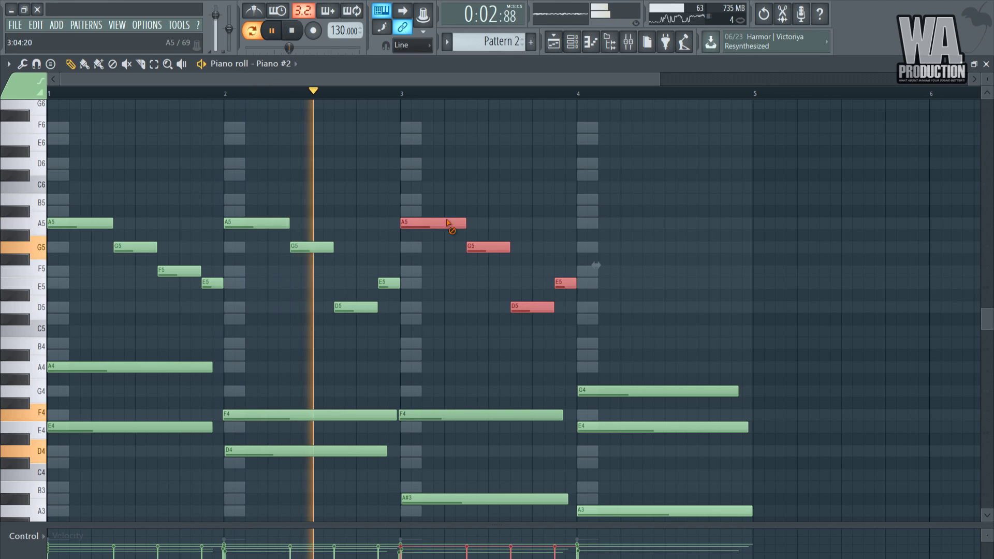
left_click(467, 177)
left_click_drag(429, 299, 430, 307)
key("space")
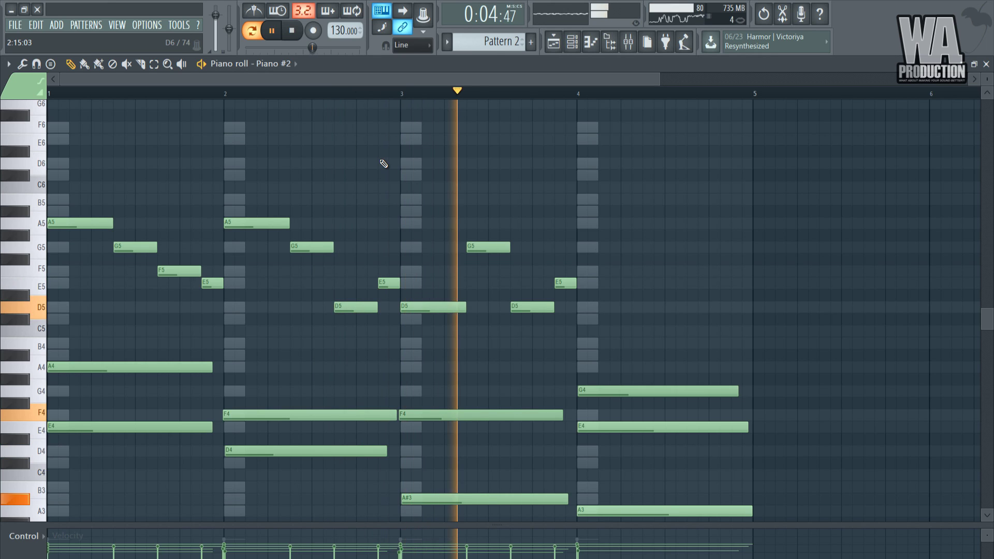
- Copy the four melody notes of bar 3 into bar 4 and deselect them
left_click_drag(664, 337, 430, 228)
left_click_drag(615, 315, 632, 307)
key("space")
left_click(705, 282, "ctrl")
- Raise the third melody note of bar 4 to A5 after trying B5, and the last note to A#5
left_click_drag(710, 261, 705, 233)
right_click(706, 247)
left_click_drag(711, 307, 704, 203)
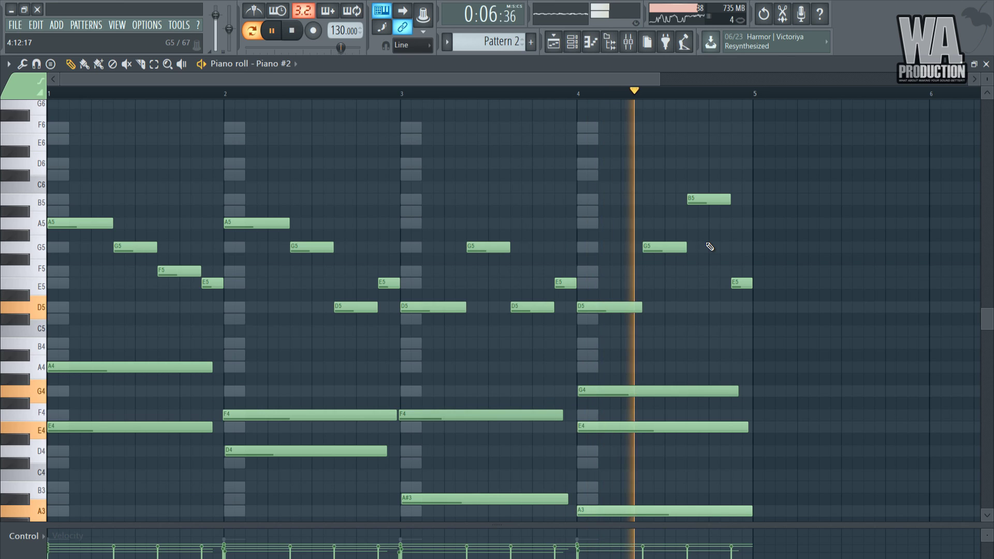
left_click_drag(694, 170, 706, 224)
left_click(610, 94)
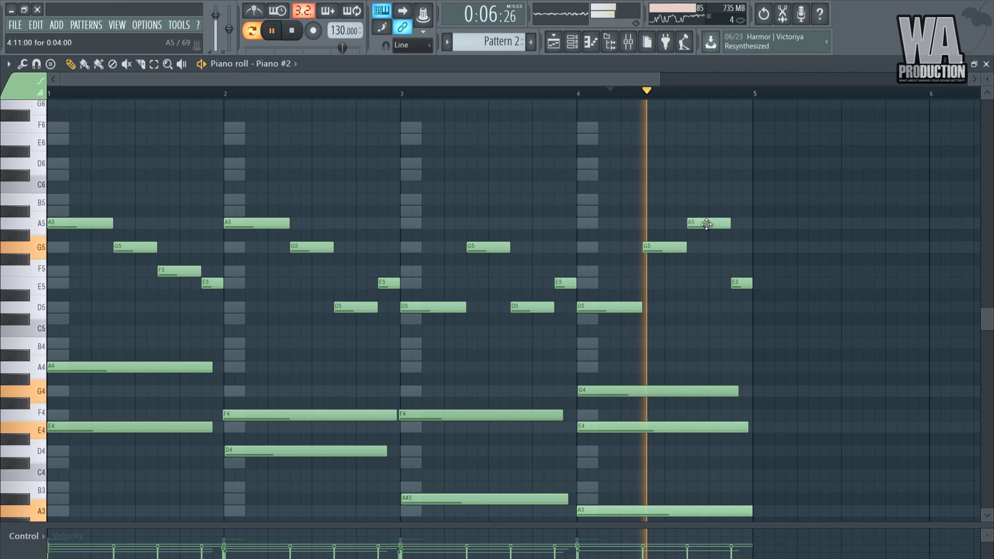
left_click_drag(739, 284, 741, 210)
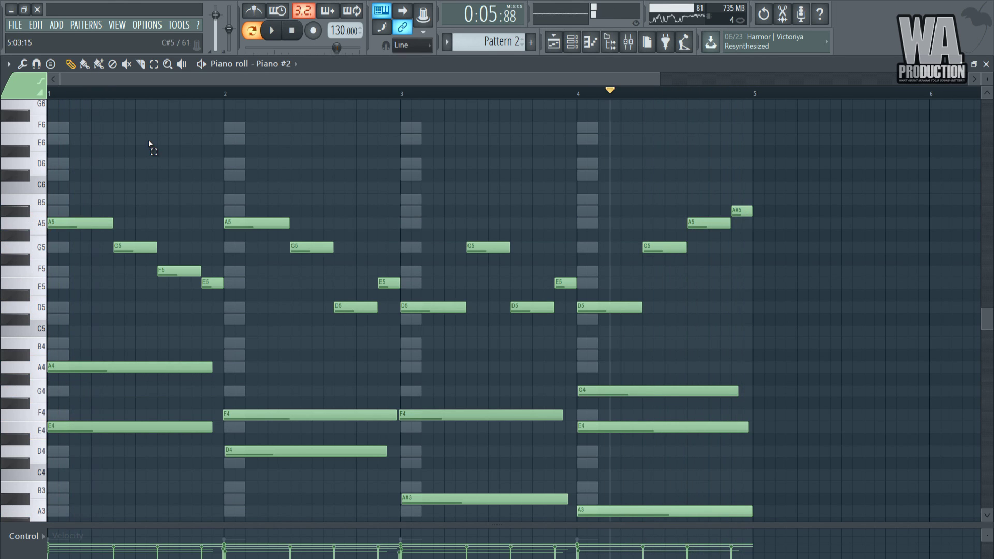
- Slightly lower the velocity of all melody notes across the four bars through their note properties and replay the pattern
left_click_drag(782, 320, 49, 106)
double_click(258, 262)
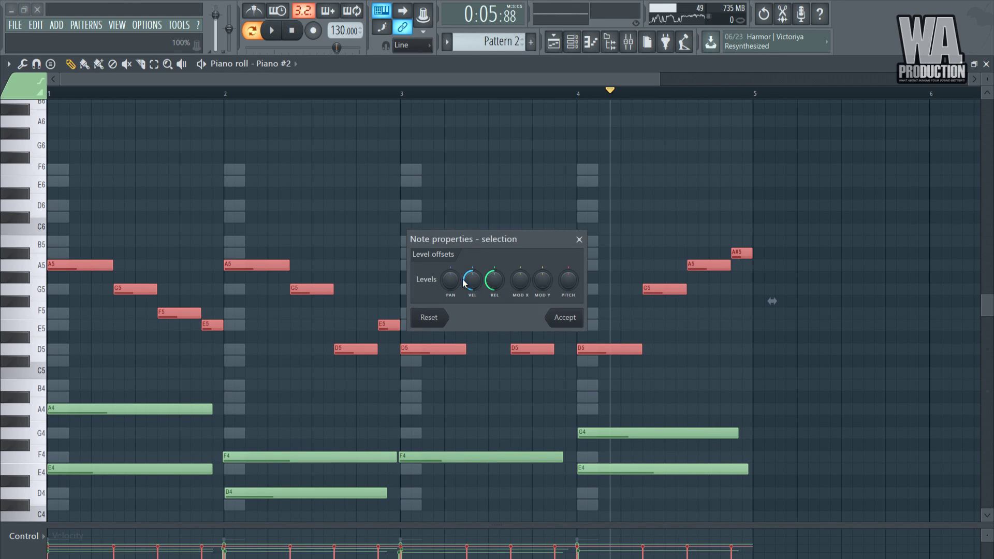
left_click(569, 324)
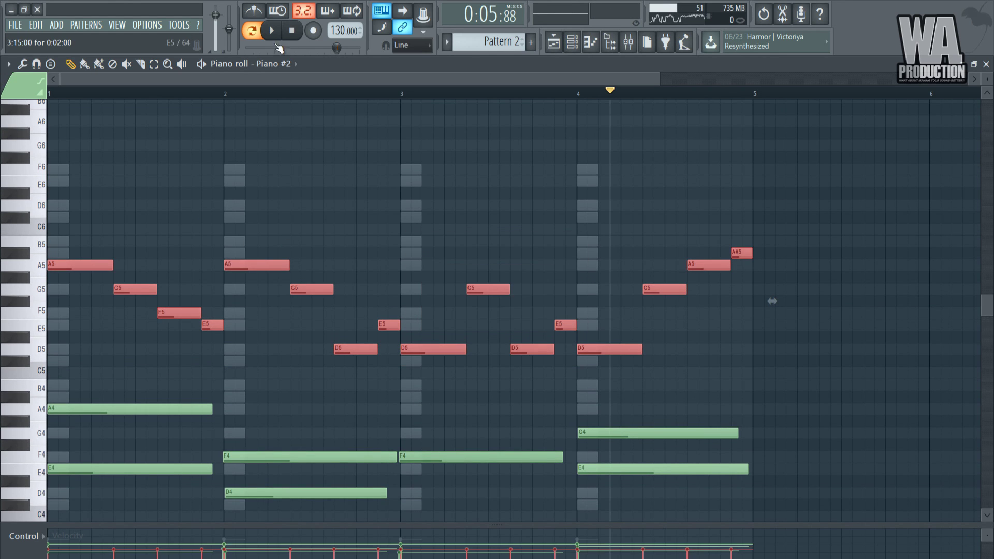
key("ctrl+d")
key("space")
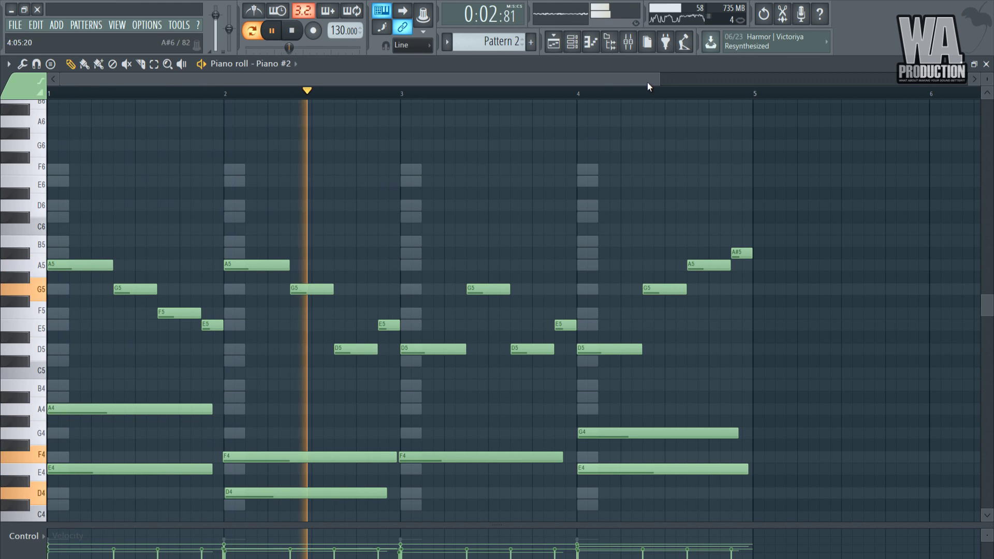
left_click_drag(659, 80, 707, 88)
scroll(754, 211, "down", 1)
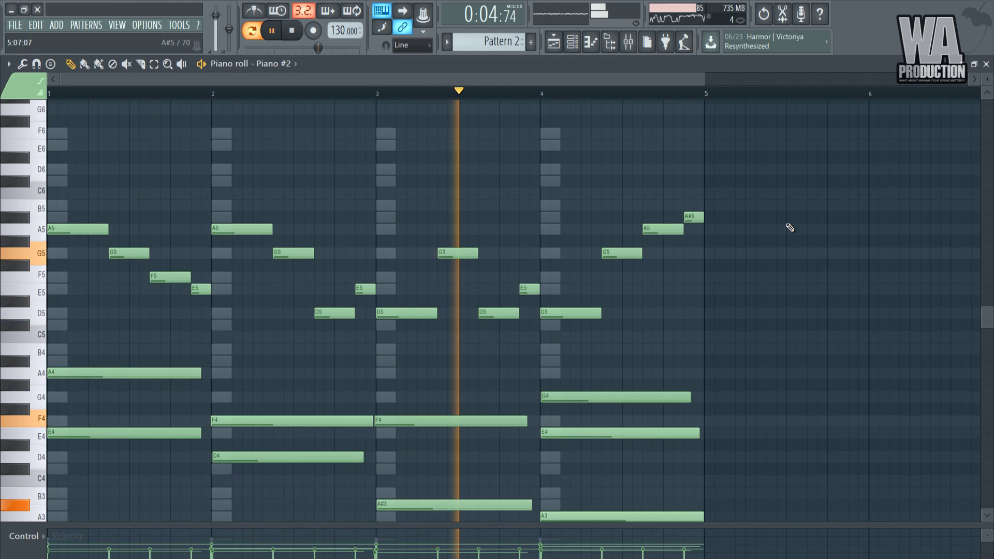